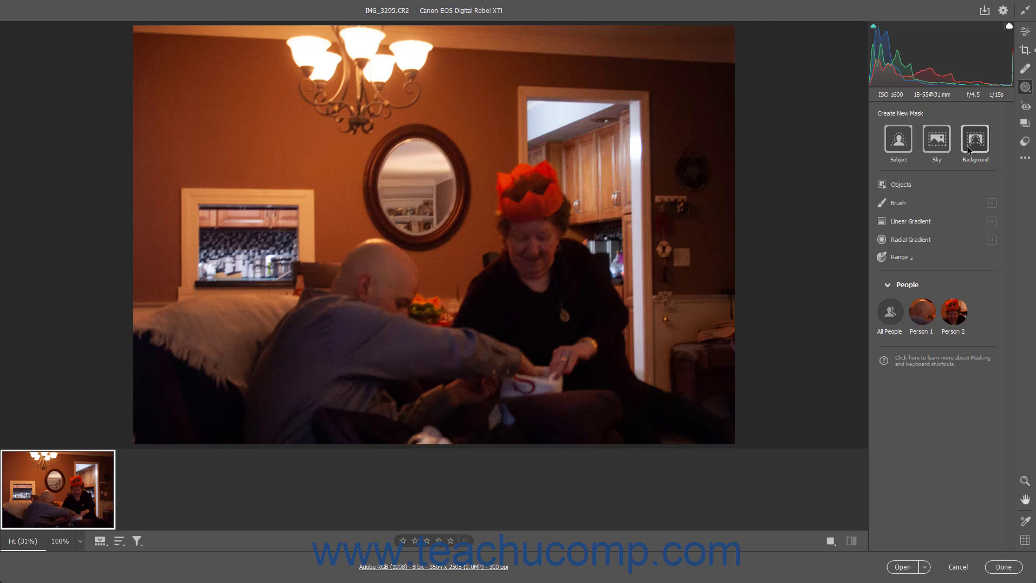
Create a mask that automatically selects the photo's background, and reset all masking
mouse_move(968, 146)
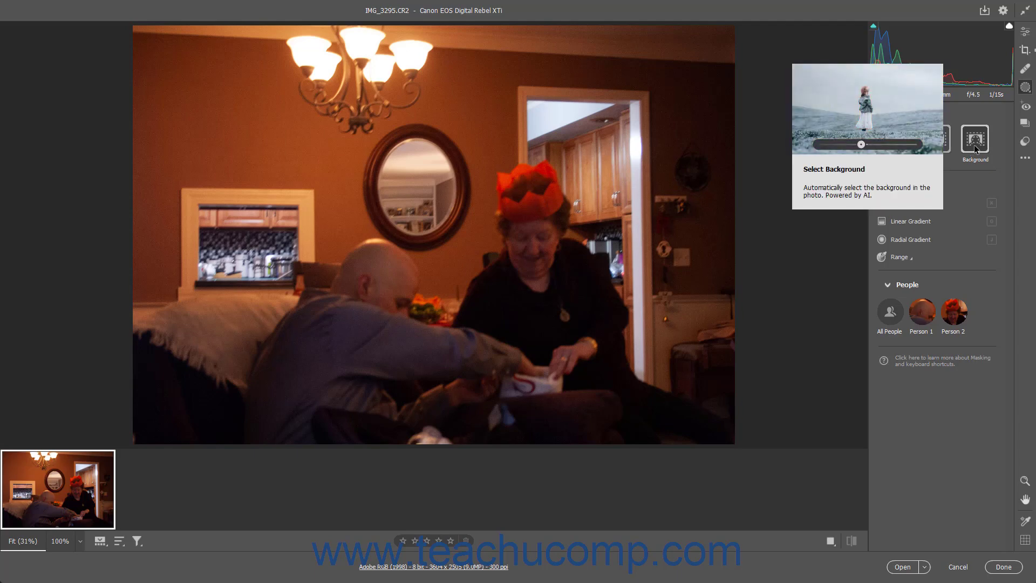
click(976, 141)
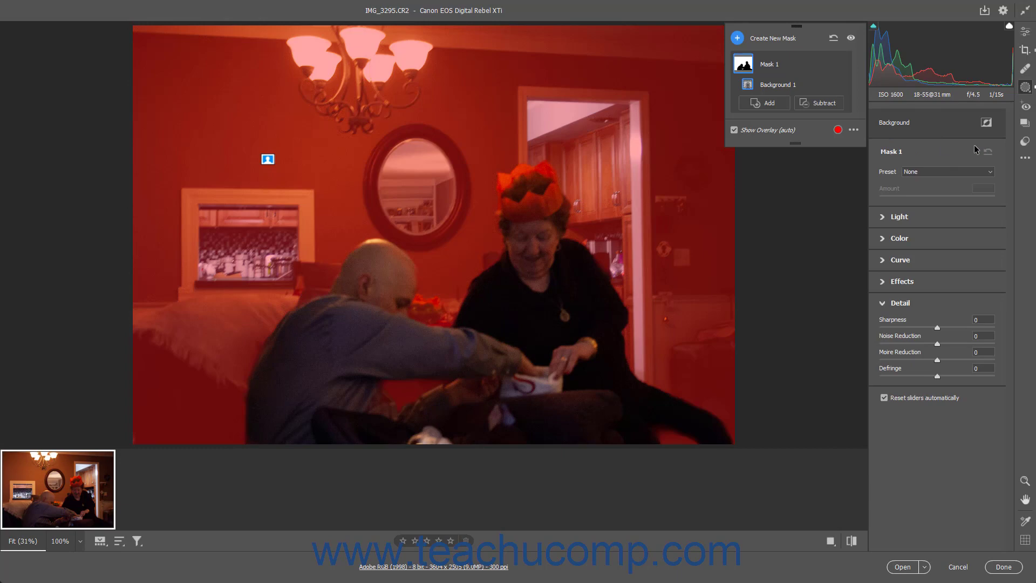
click(835, 39)
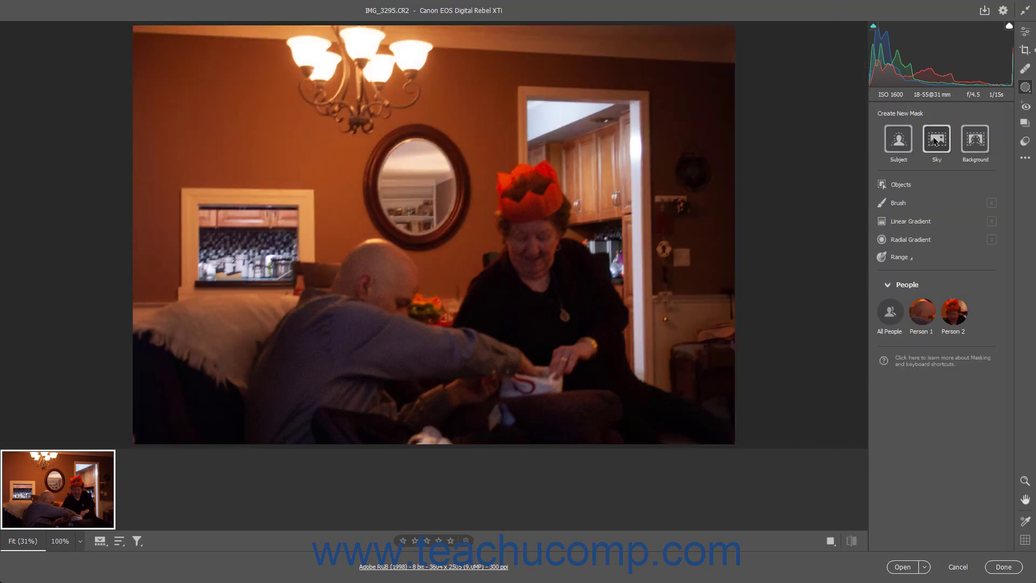
Preview the masks for Person 1 and Person 2, and view Person 2's mask options without creating a mask
mouse_move(918, 321)
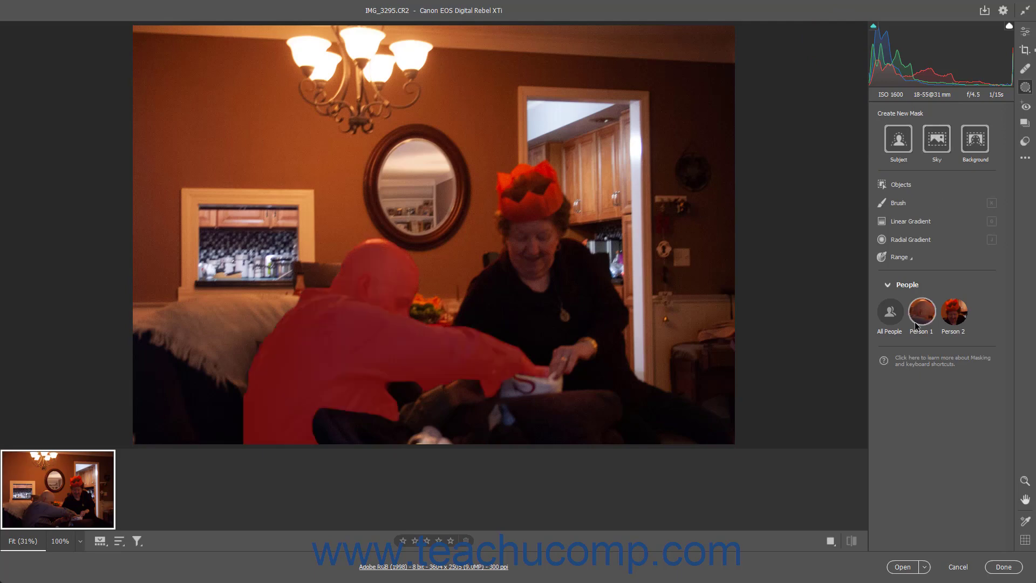
mouse_move(959, 323)
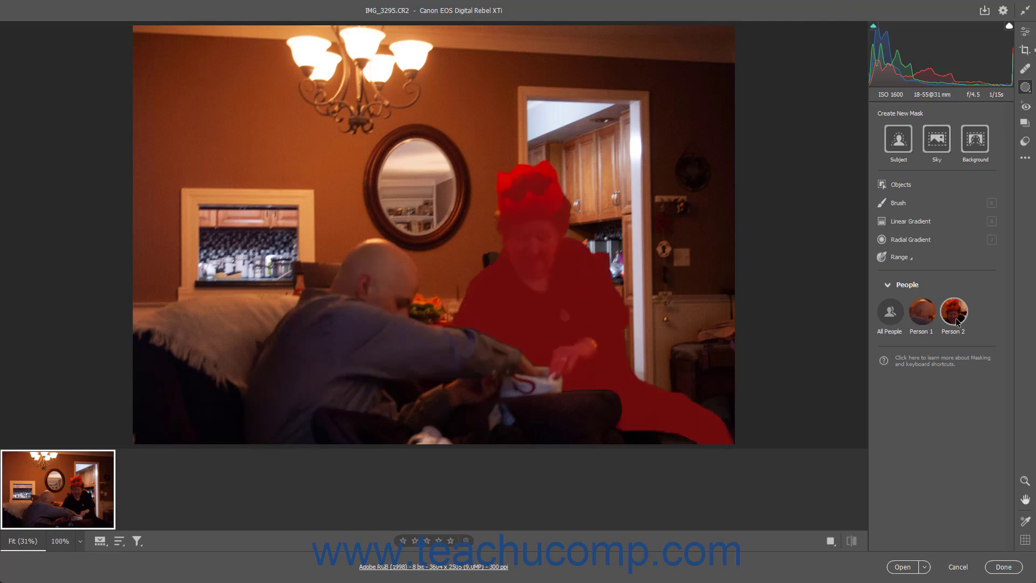
click(958, 322)
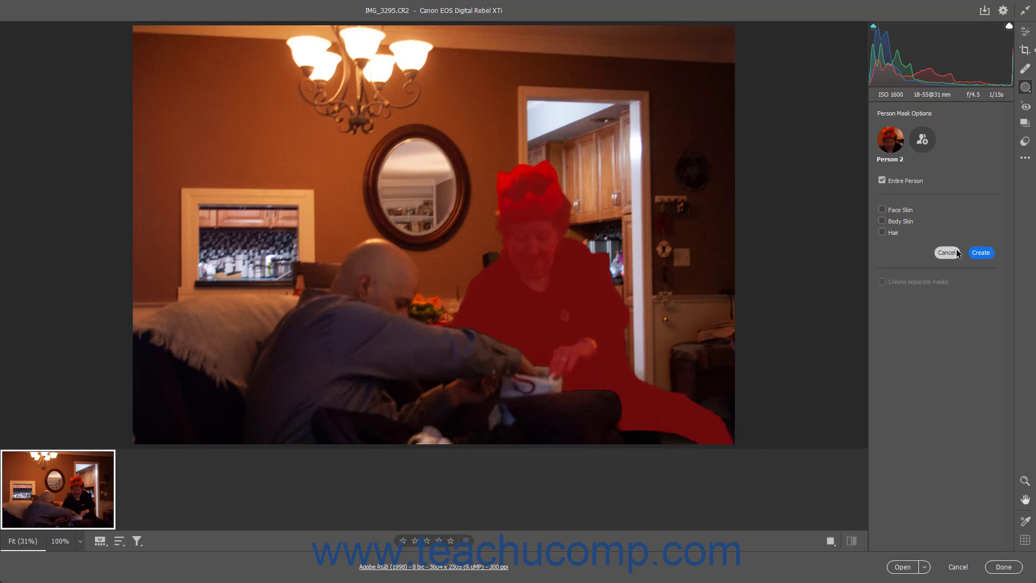
click(954, 252)
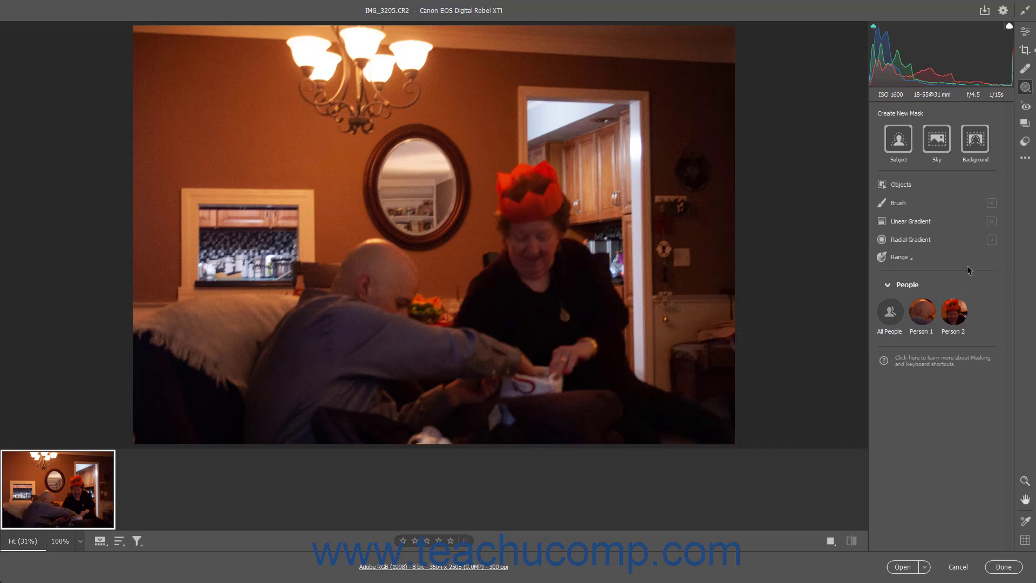
Create an Objects mask by enclosing the oval wall mirror in a rectangular selection, and reset all masking
click(900, 185)
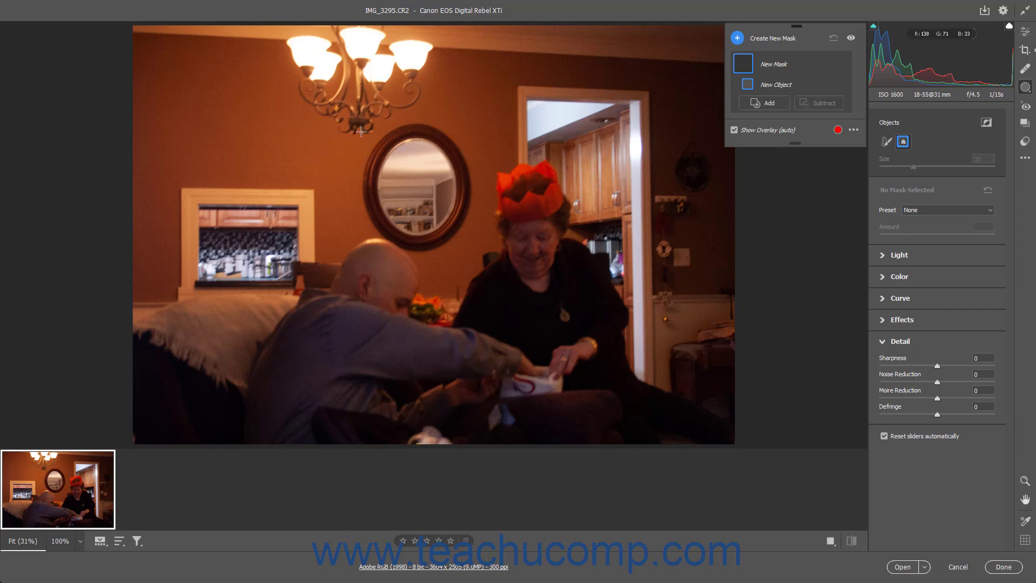
drag(366, 113, 476, 258)
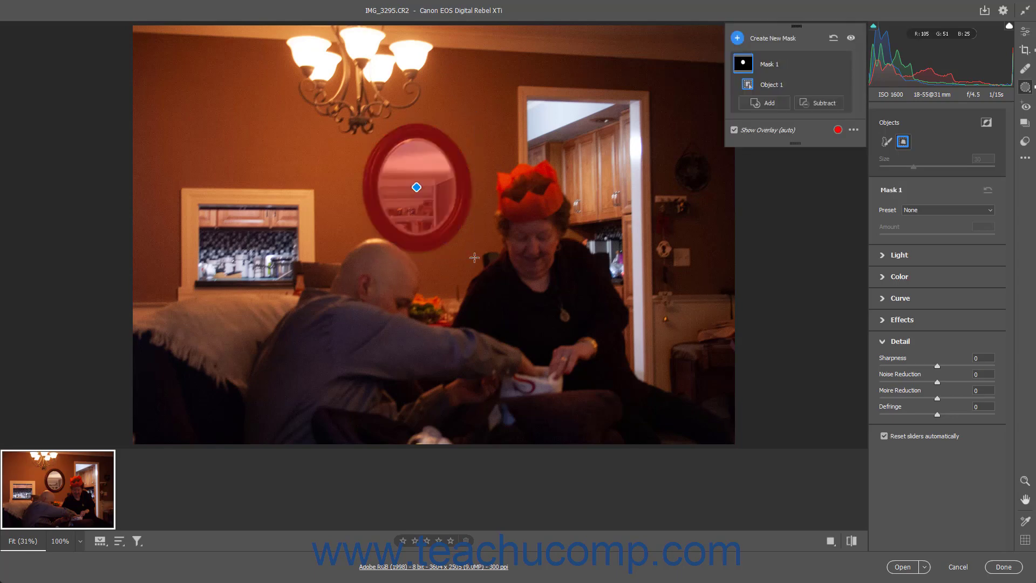
click(833, 40)
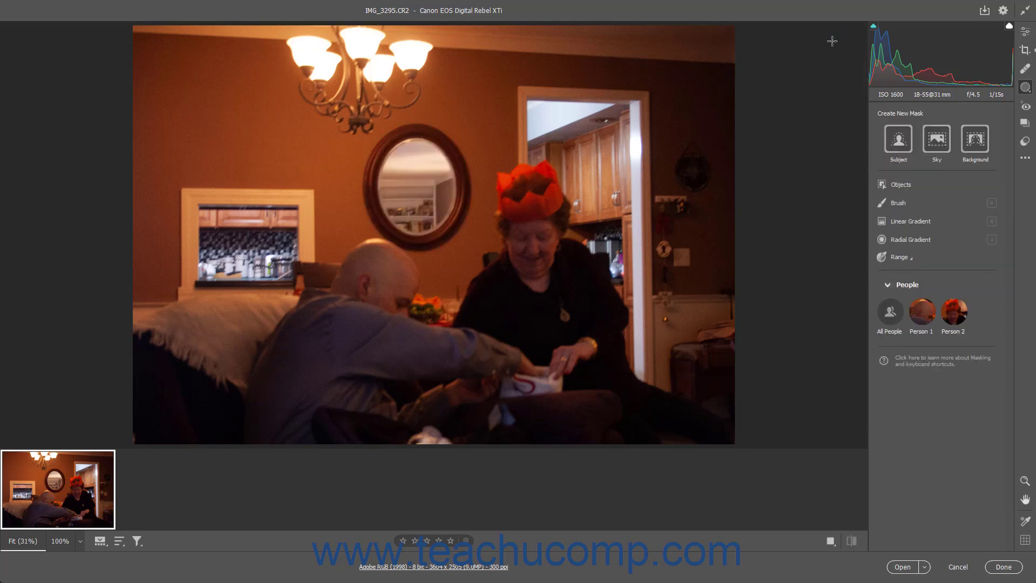
Paint a Brush mask over the chandelier's rightmost lamp shade with Auto Mask, and reset all masking
click(889, 206)
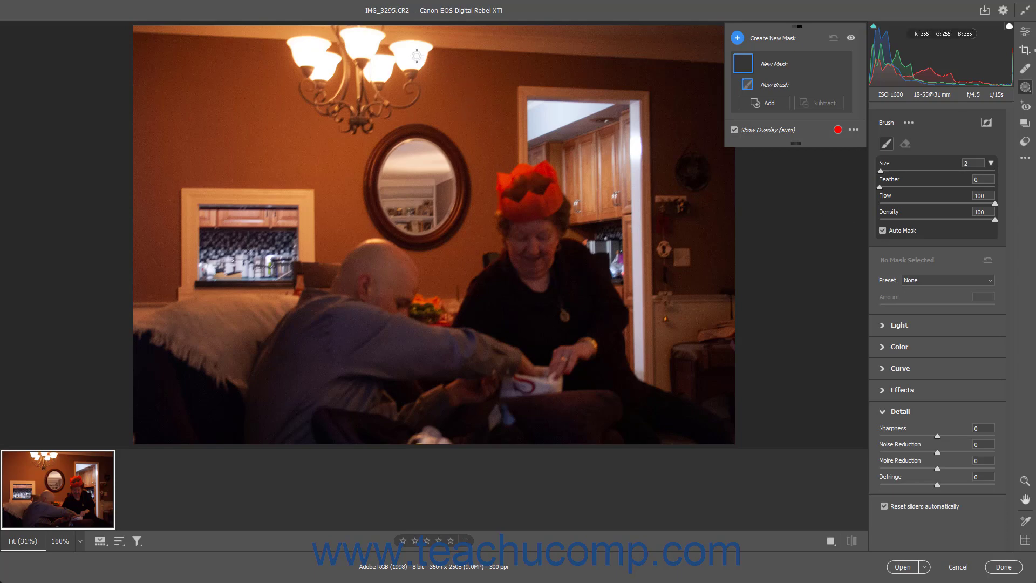
mouse_move(417, 57)
mouse_down()
mouse_move(416, 64)
mouse_move(423, 51)
mouse_move(419, 64)
mouse_move(406, 51)
mouse_move(405, 62)
mouse_move(403, 47)
mouse_move(423, 45)
mouse_up()
mouse_move(425, 49)
mouse_down()
mouse_move(397, 44)
mouse_move(402, 65)
mouse_move(419, 65)
mouse_move(429, 47)
mouse_move(393, 50)
mouse_move(419, 67)
mouse_move(430, 52)
mouse_up()
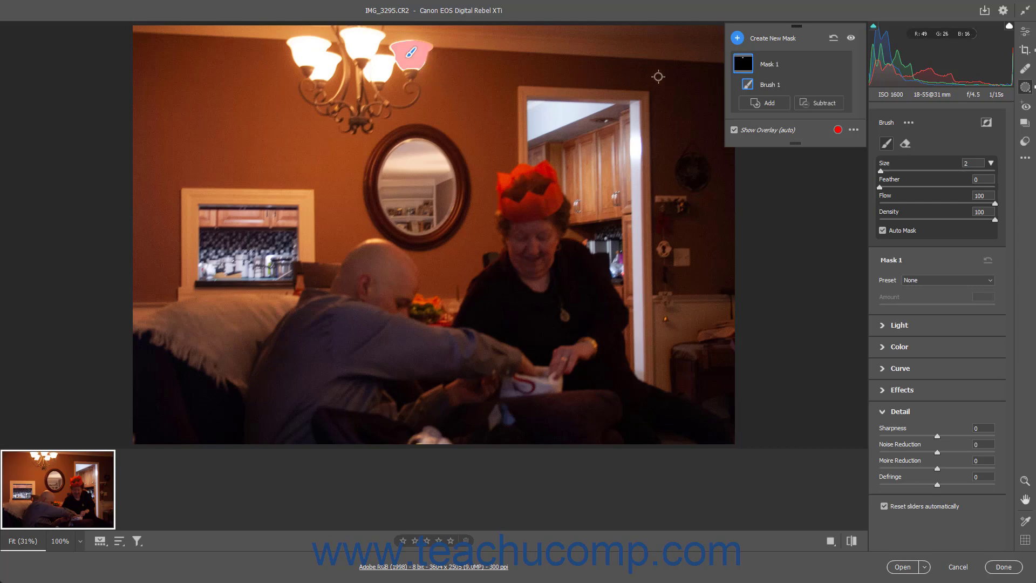
click(833, 38)
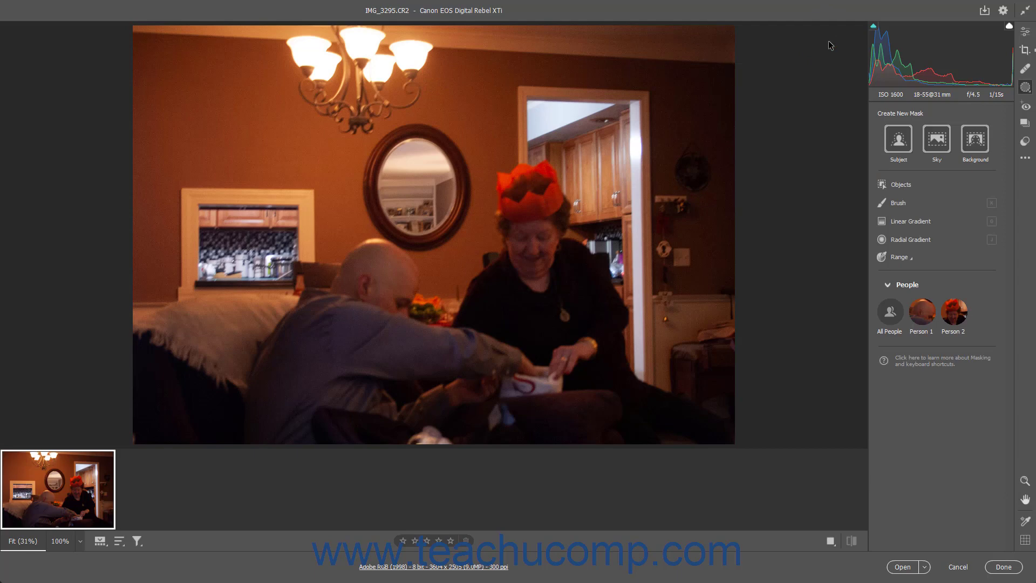
Draw a Linear Gradient mask fading downward from the mirror, and adjust its position and the extent of its fade
click(913, 225)
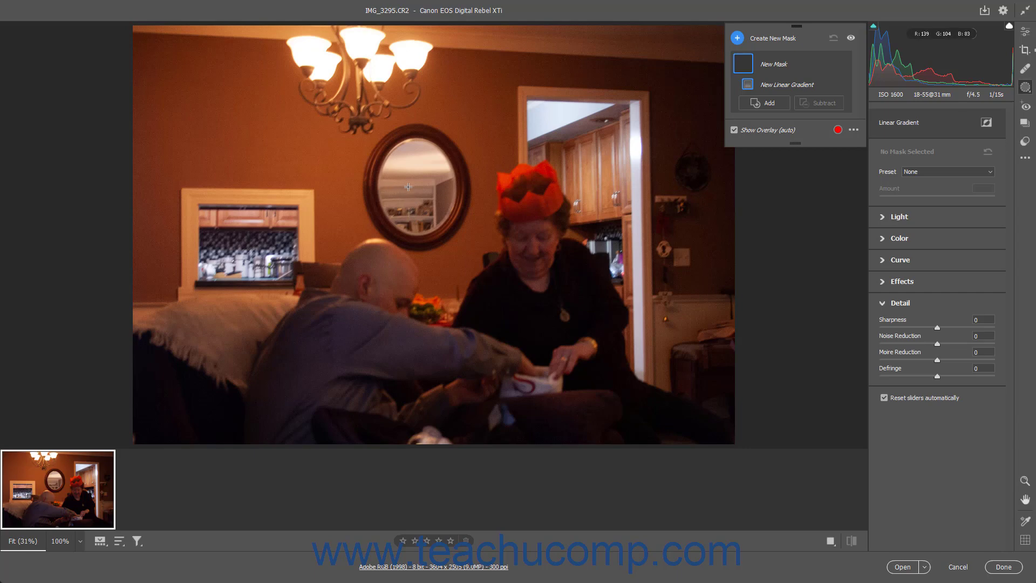
drag(423, 186, 426, 297)
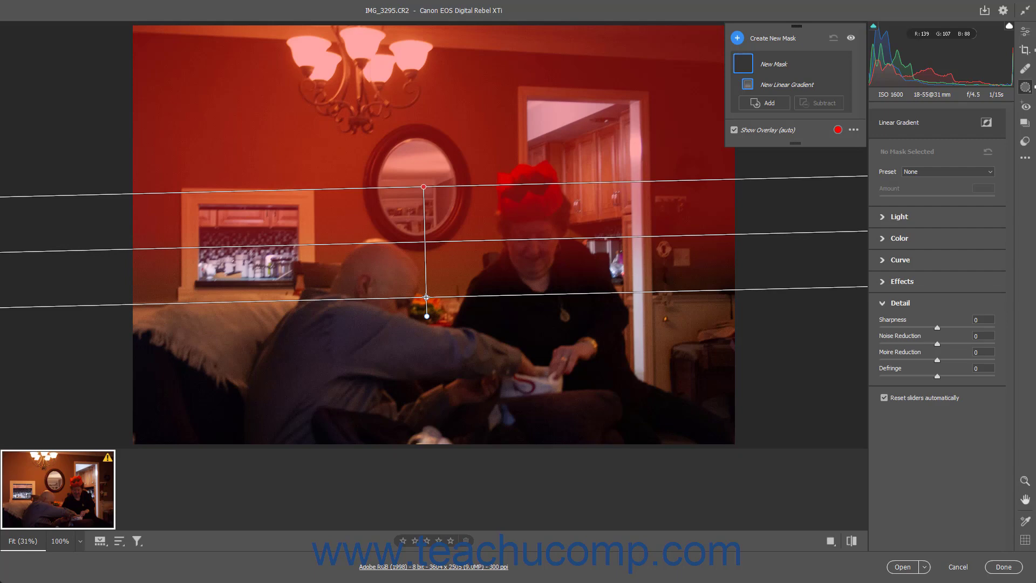
drag(426, 296, 426, 297)
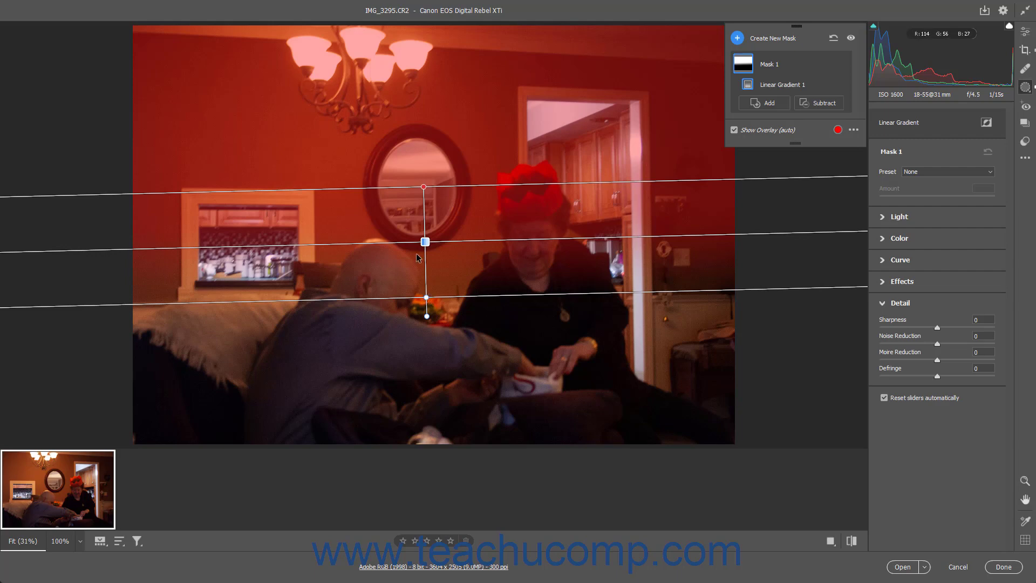
drag(425, 243, 428, 207)
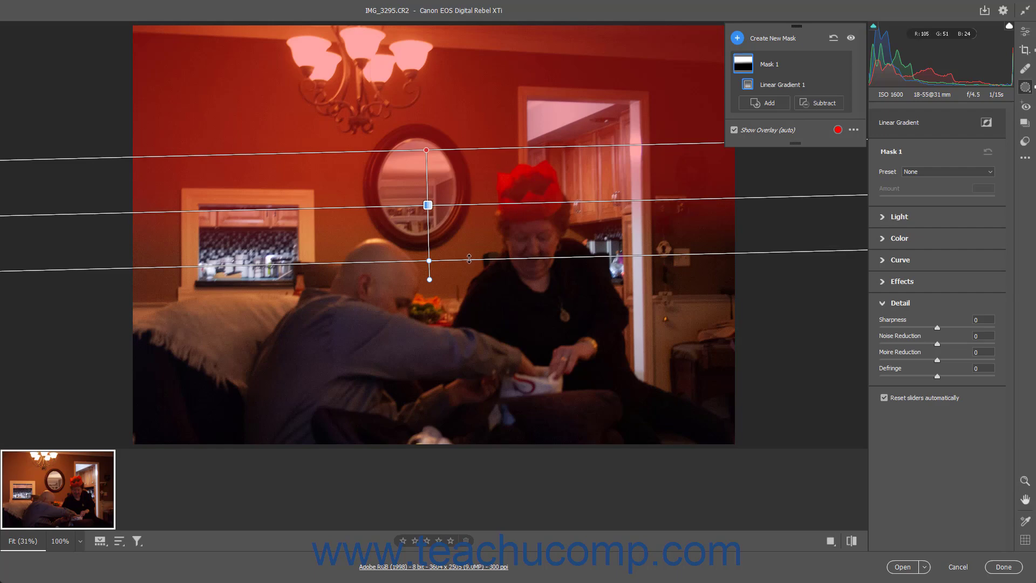
drag(469, 259, 467, 298)
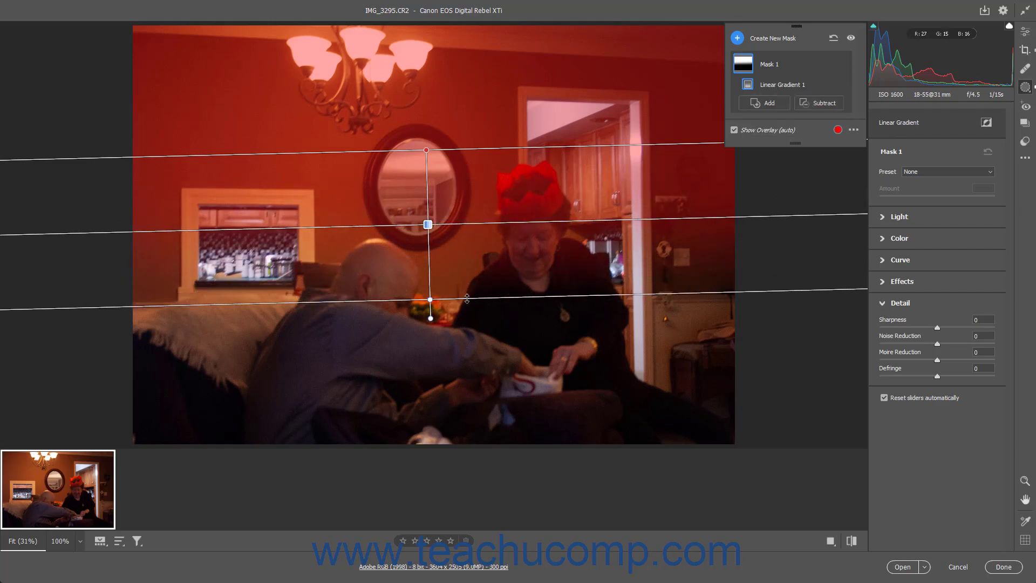
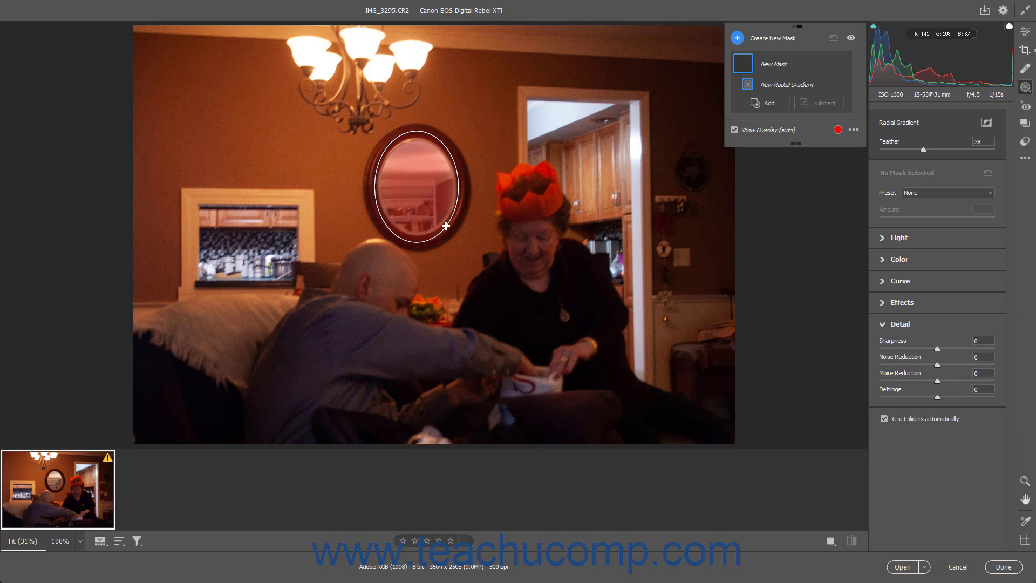
Draw a Radial Gradient mask over the oval mirror and fit its ellipse to the mirror's outer frame
drag(446, 226, 447, 226)
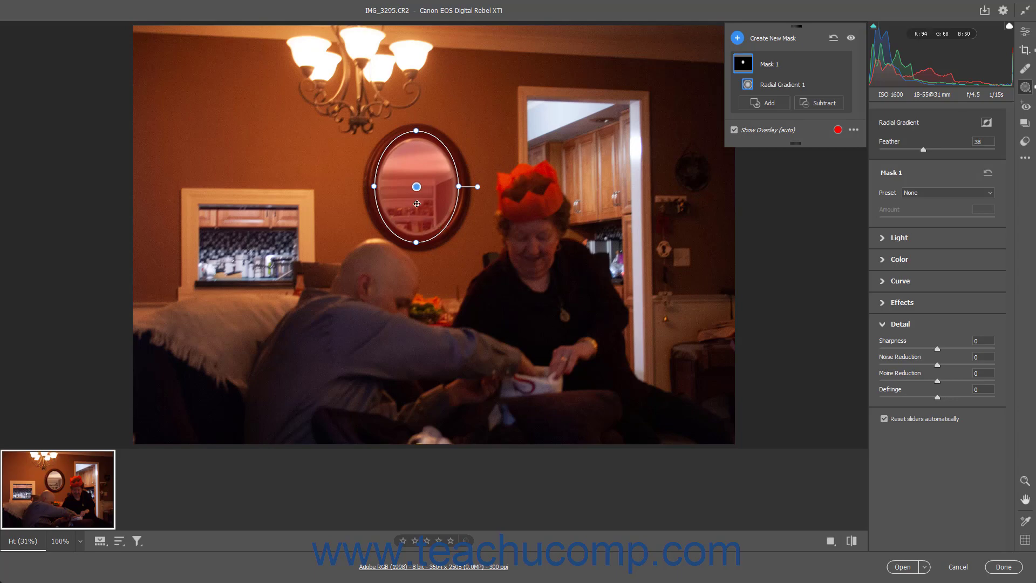
mouse_move(416, 187)
mouse_down()
mouse_move(381, 193)
mouse_move(416, 190)
mouse_up()
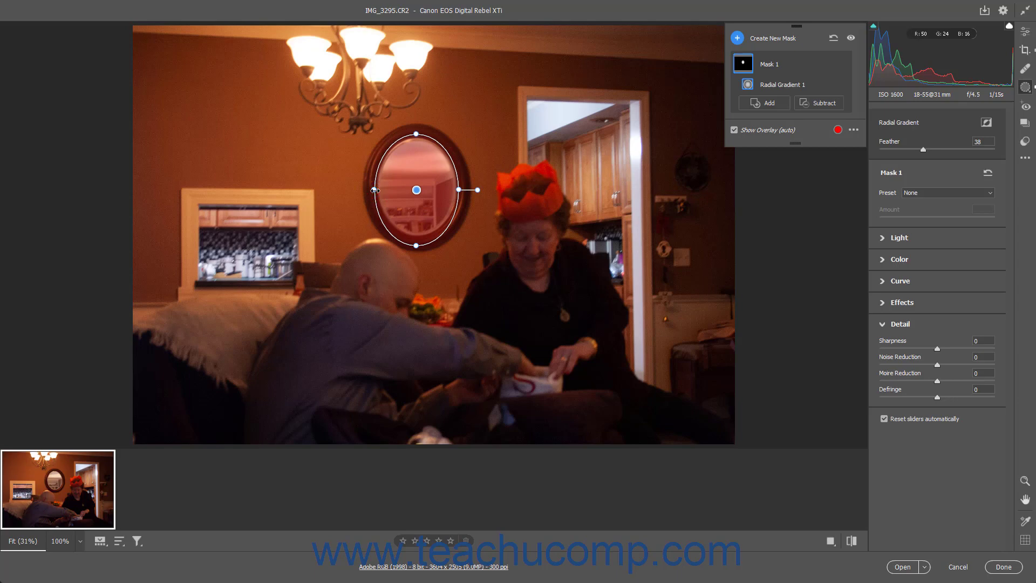
drag(375, 190, 366, 191)
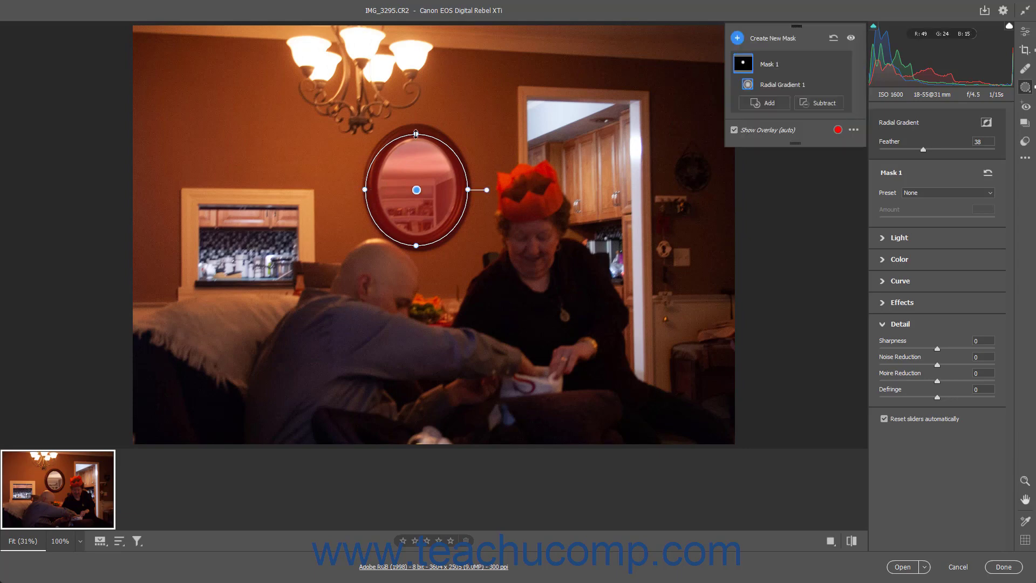
drag(416, 134, 416, 123)
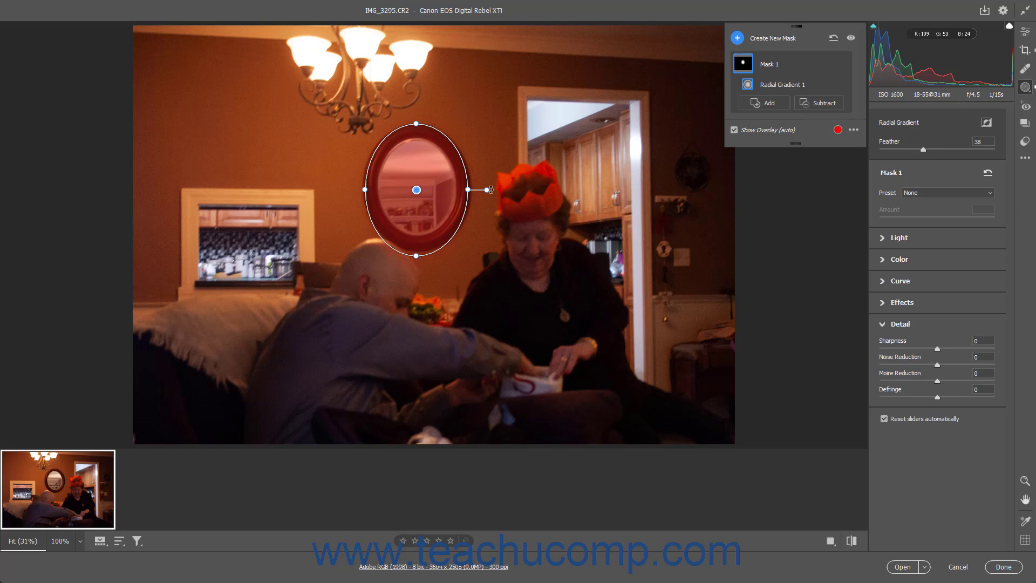
Rotate the radial gradient's ellipse about a quarter turn, and reset all masking
drag(491, 189, 416, 251)
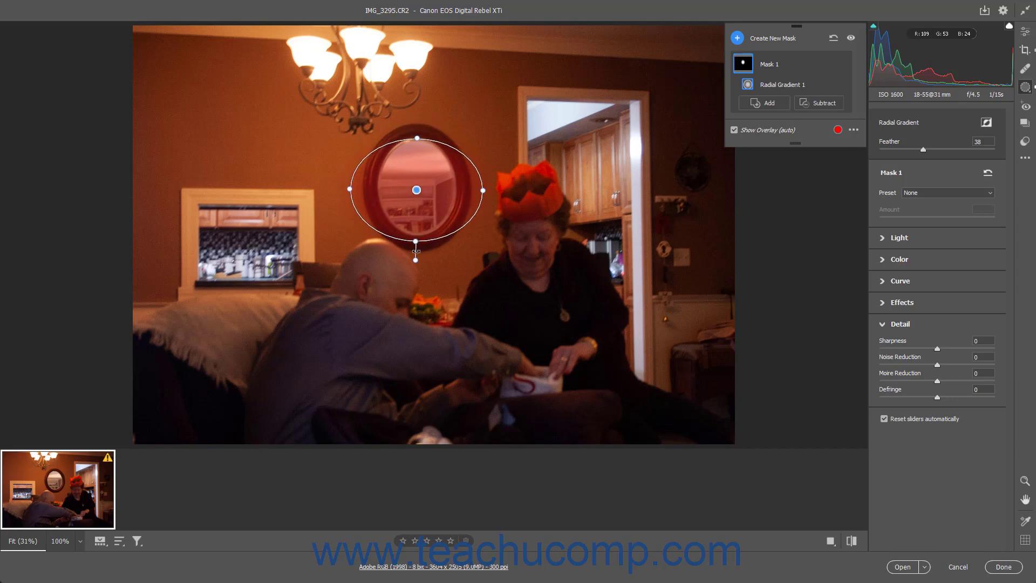
click(836, 40)
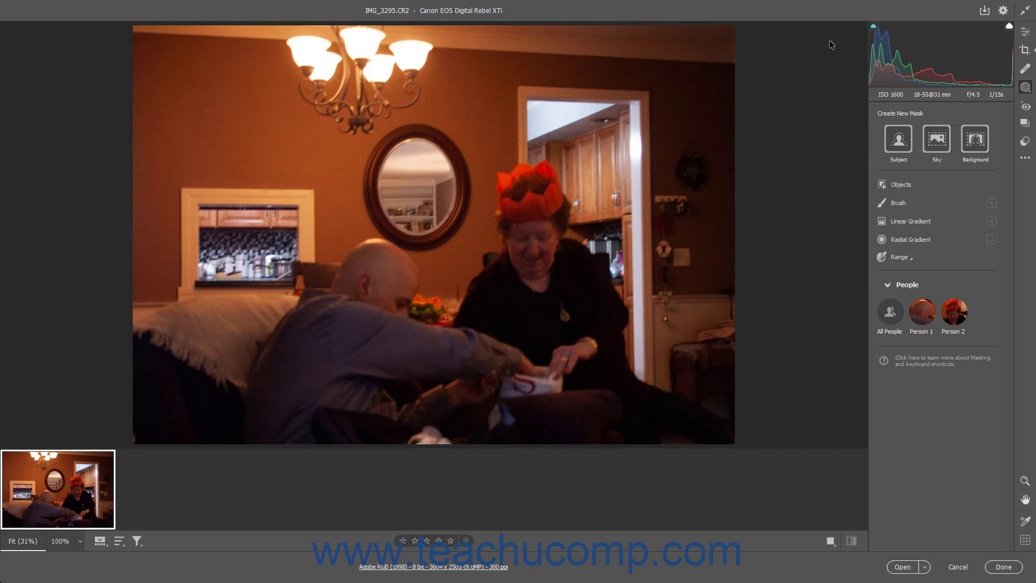
Create a Color Range mask by sampling two spots on the wall above the doorway, and remove the second sample
click(893, 260)
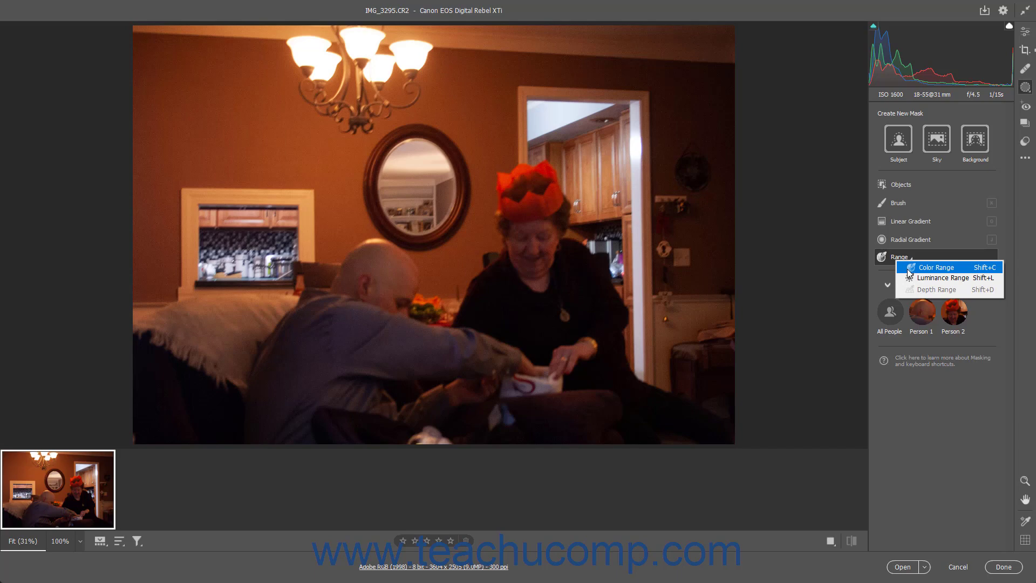
click(909, 273)
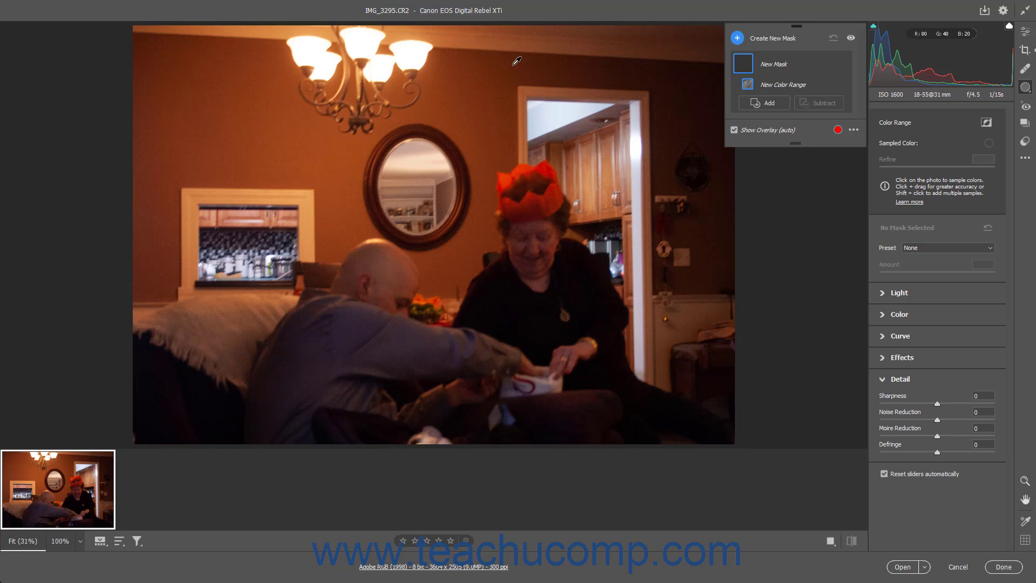
key(shift)
shift+click(512, 64)
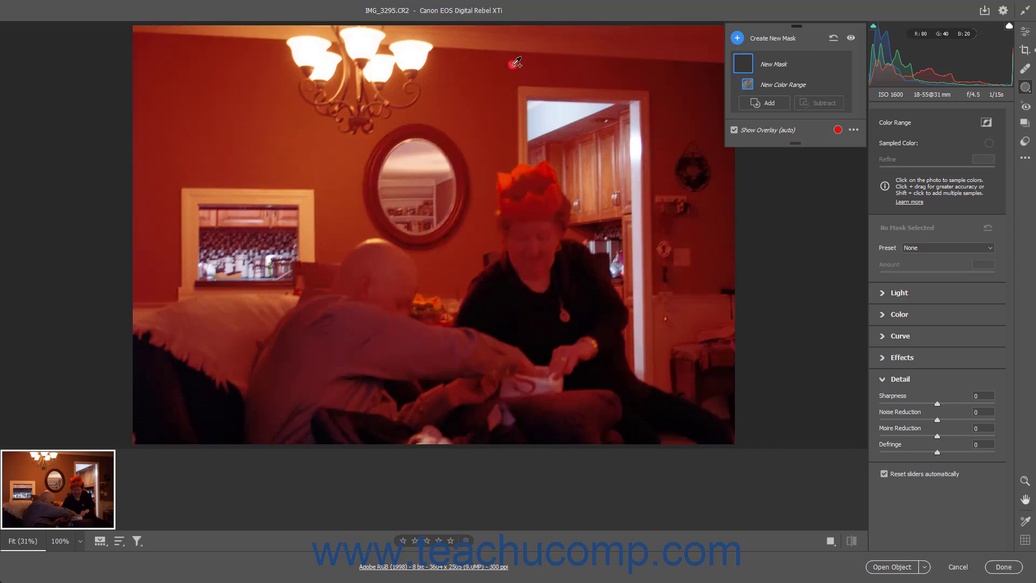
shift+click(572, 67)
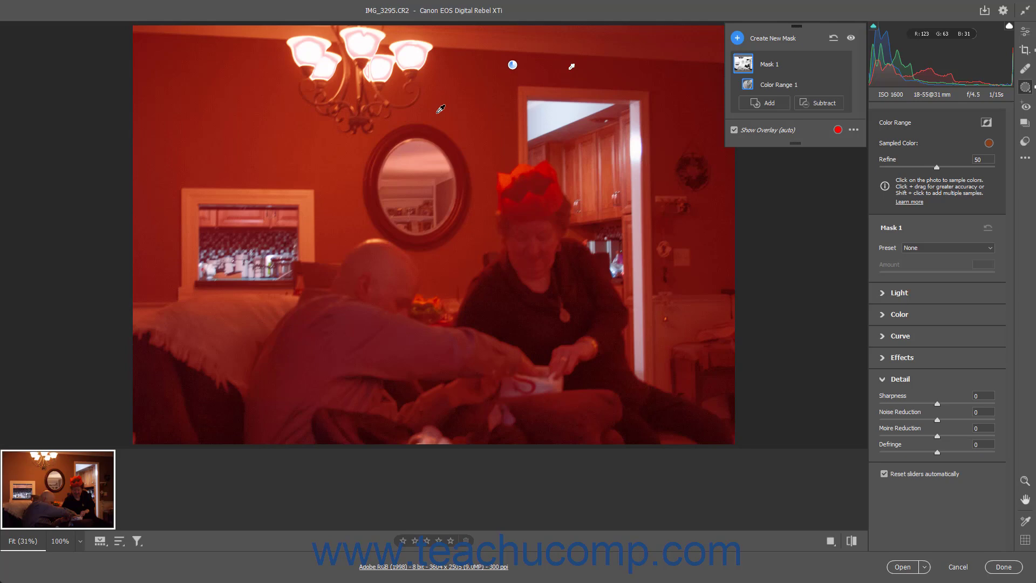
key(alt)
alt+click(440, 110)
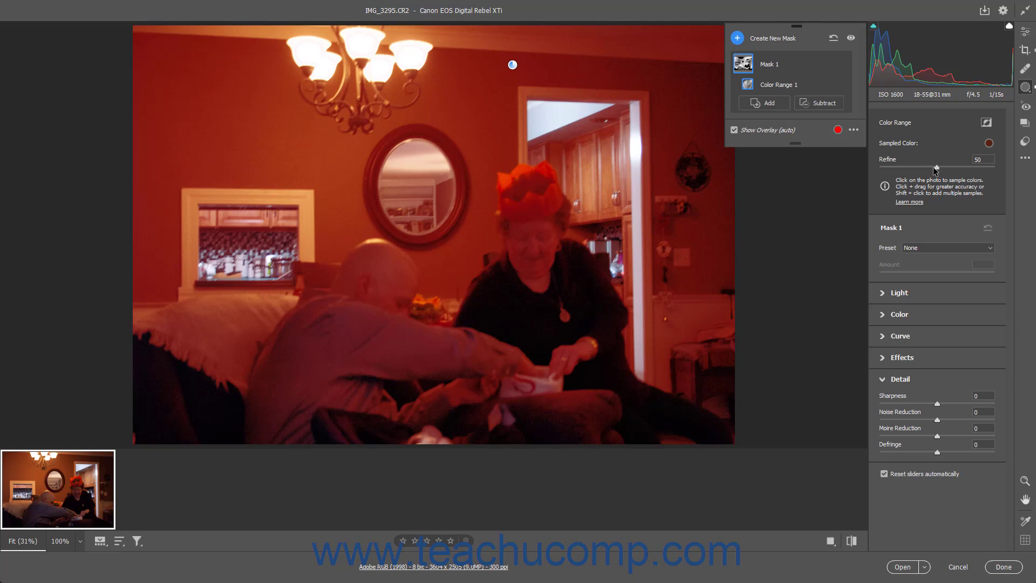
Try Refine values of 1 and 47 on the Color Range mask, and reset all masking
drag(934, 166, 910, 166)
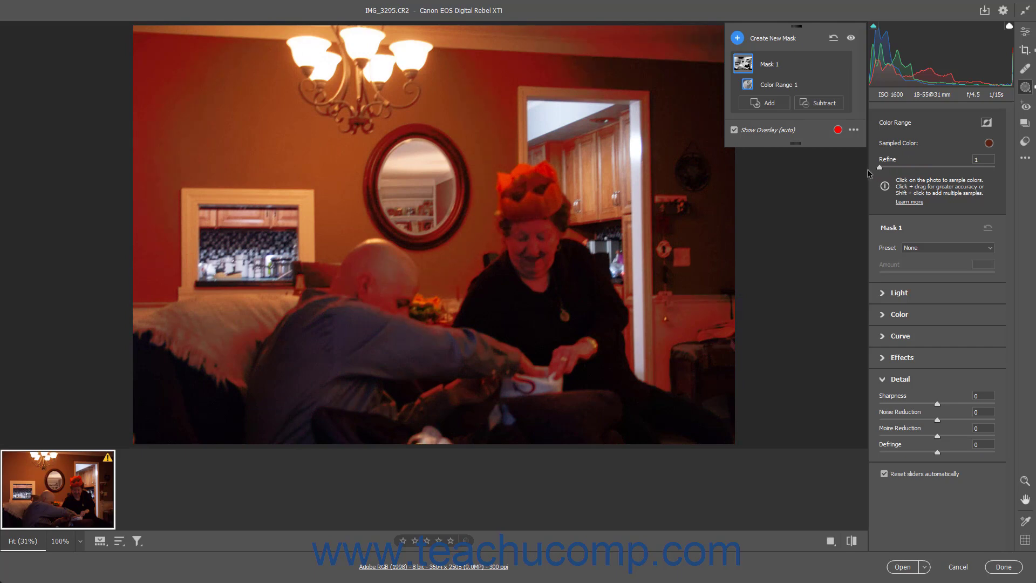
drag(869, 172, 933, 170)
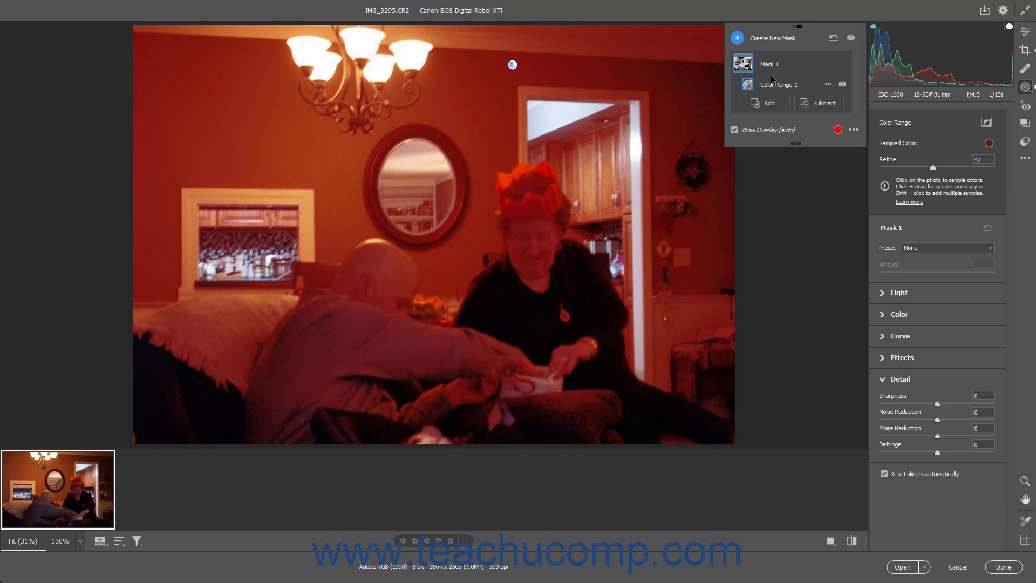
click(834, 38)
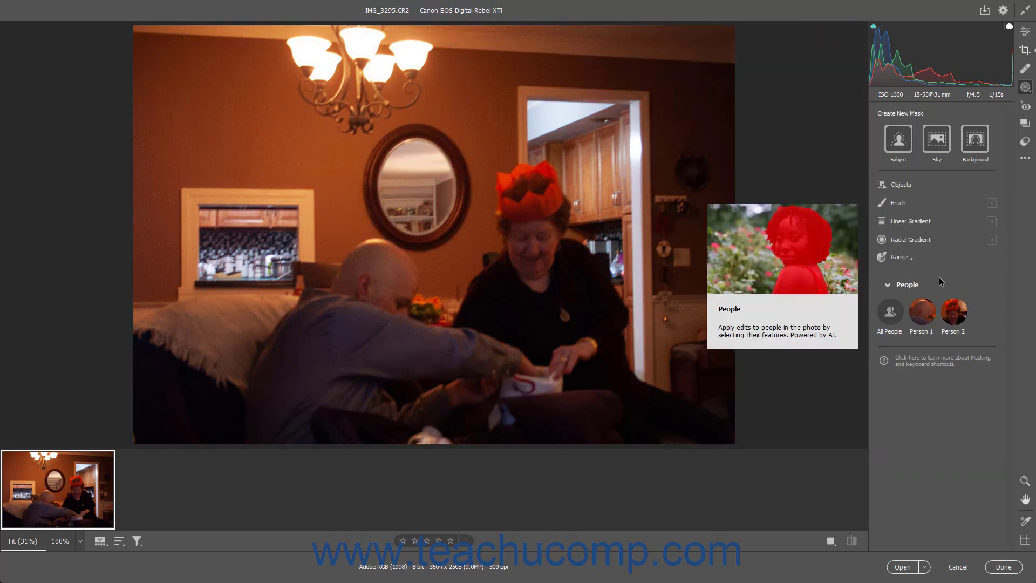
Create a Luminance Range mask sampled from the chandelier's middle lampshade, and narrow its lower luminance limit to 99
click(904, 261)
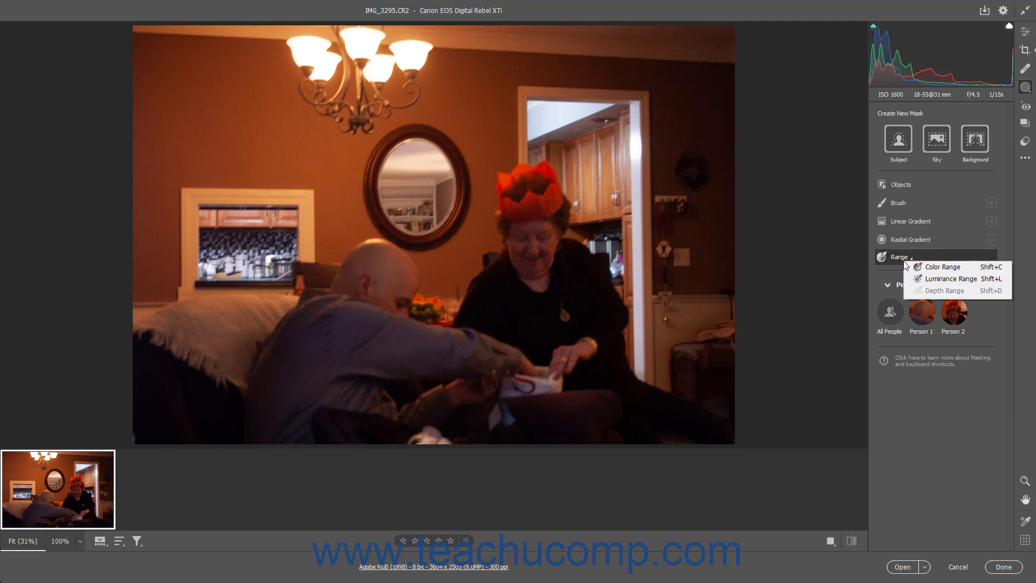
click(924, 281)
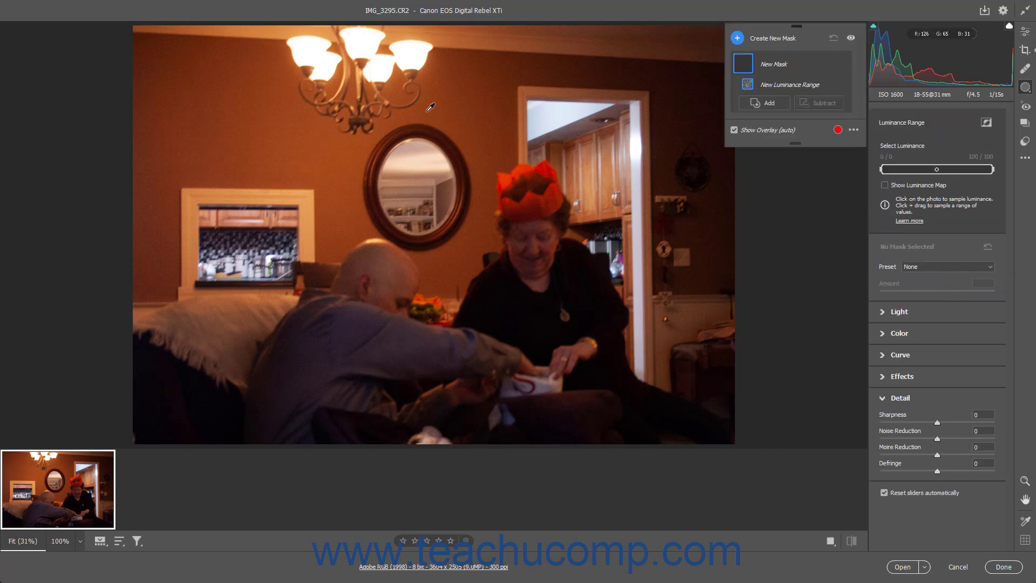
click(361, 41)
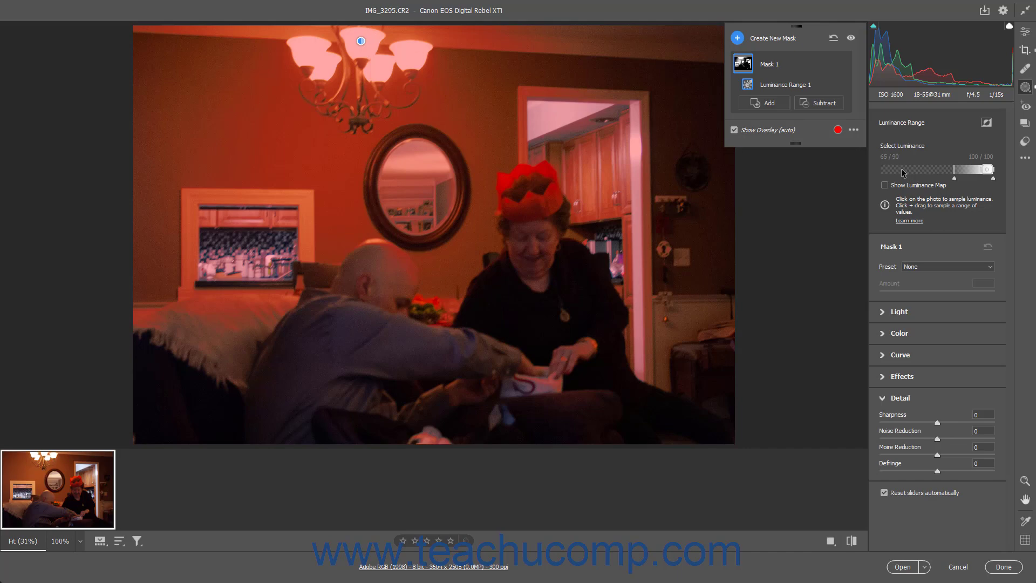
mouse_move(966, 176)
drag(954, 179, 996, 180)
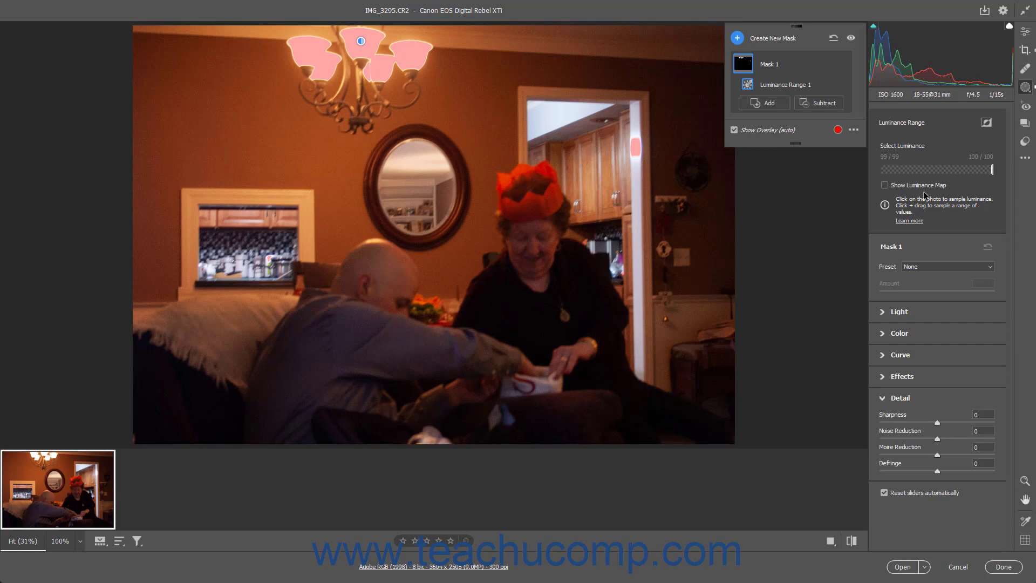
Display the luminance map for the Luminance Range mask, and hide it again
click(886, 186)
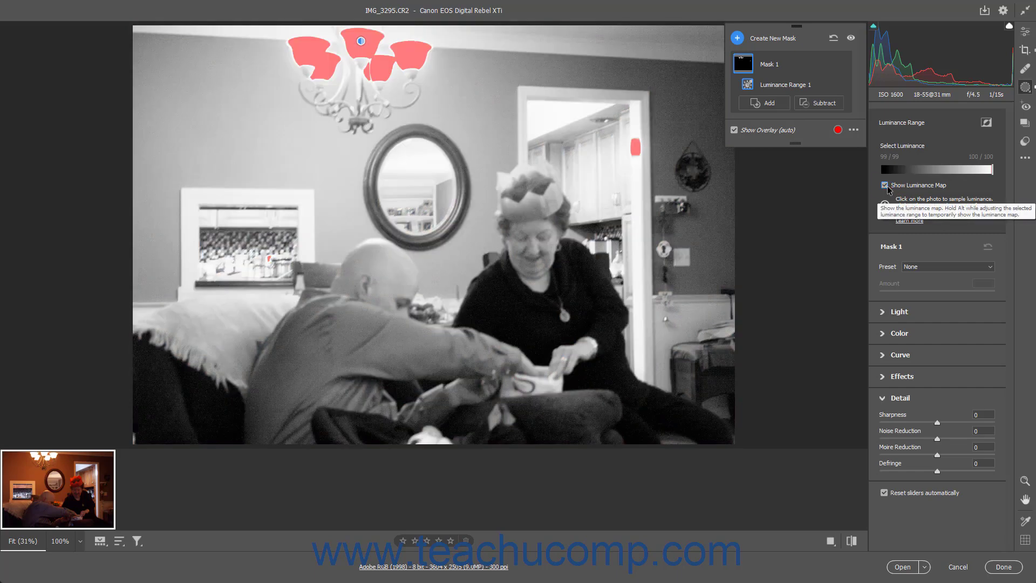
click(886, 185)
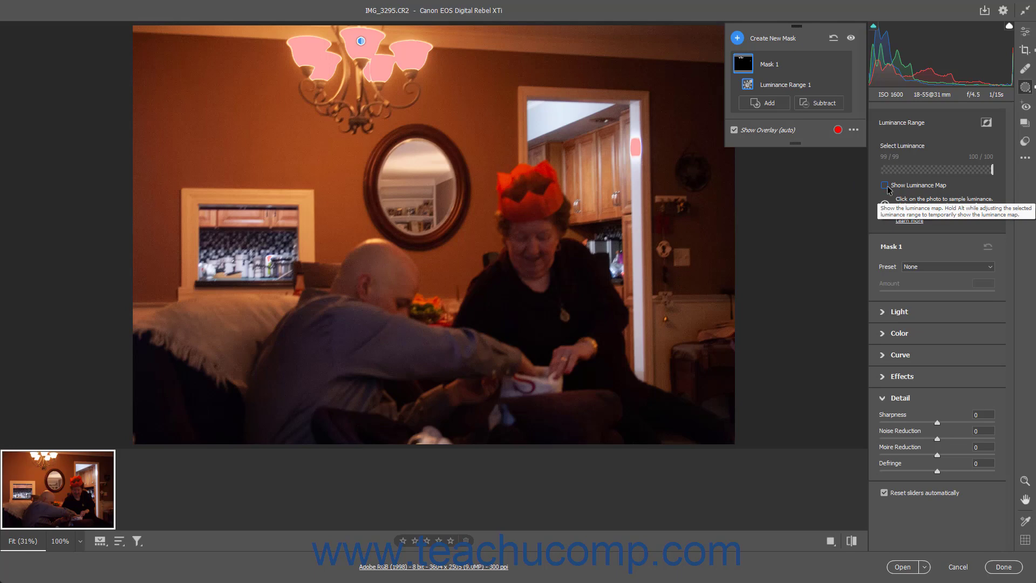
Extend the lower falloff of the Luminance Range mask to 91, and reset all masking
key(alt)
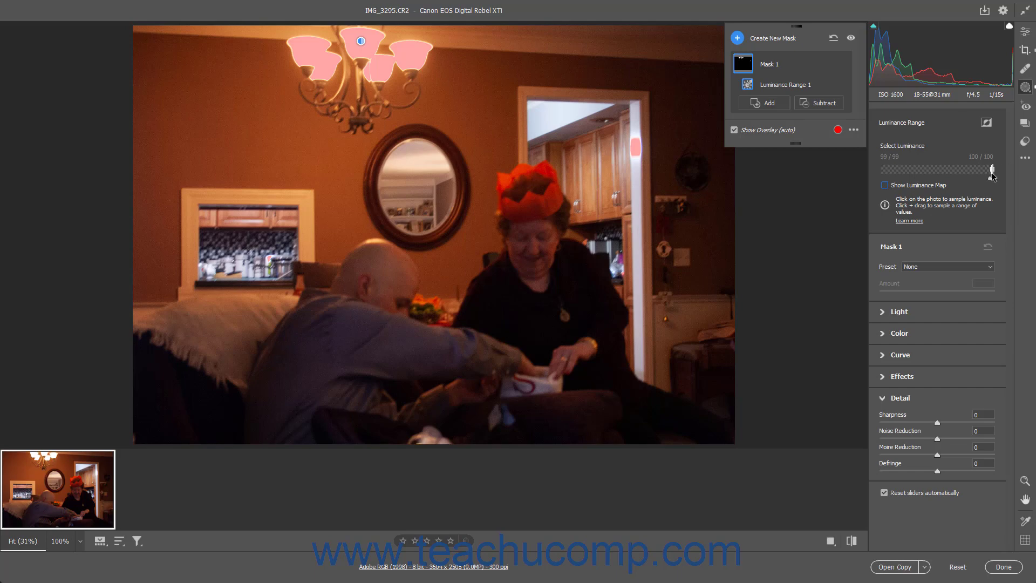
mouse_move(990, 178)
mouse_down()
mouse_move(948, 183)
mouse_move(982, 179)
mouse_up()
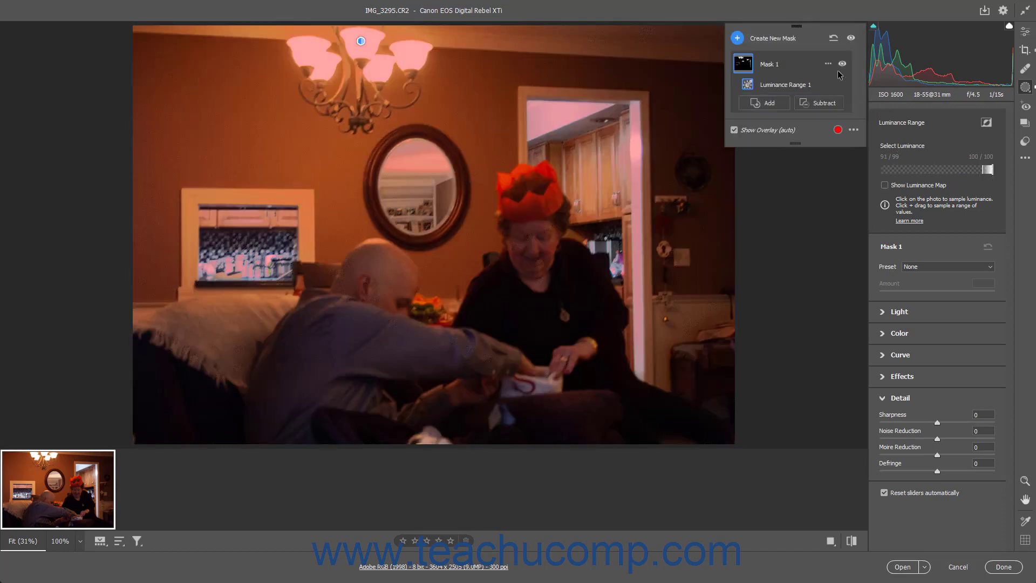
click(834, 38)
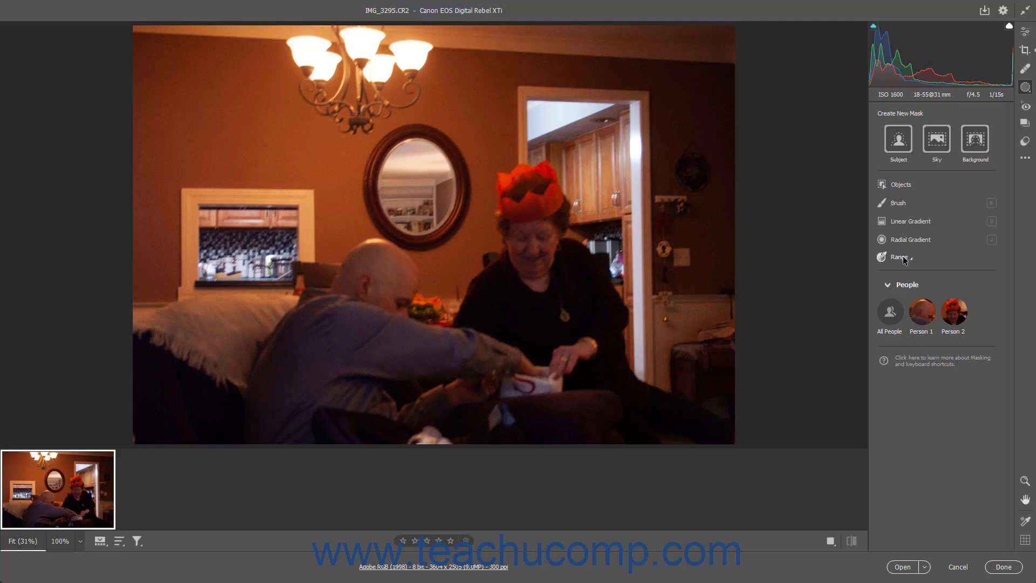
click(903, 256)
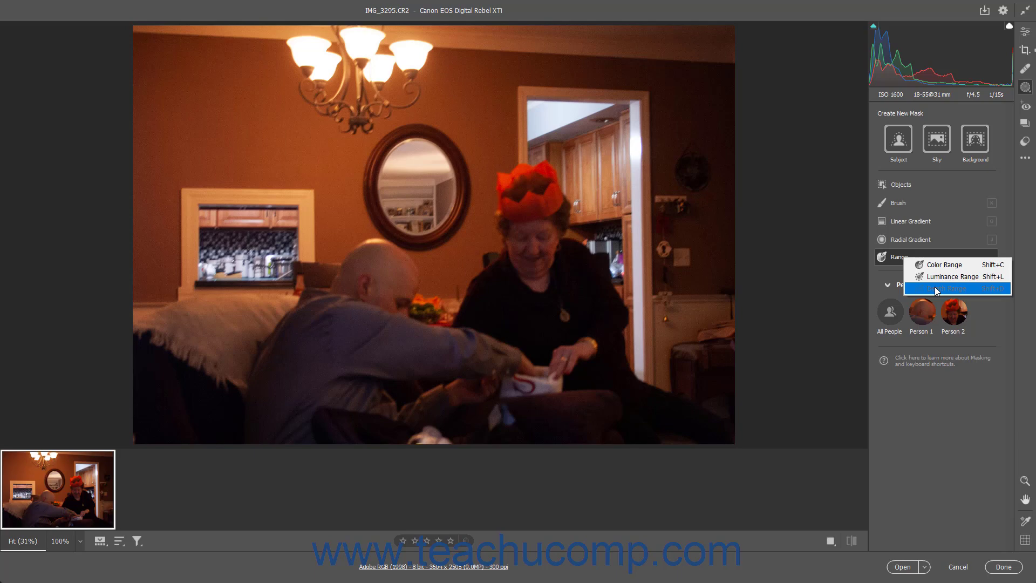
click(998, 322)
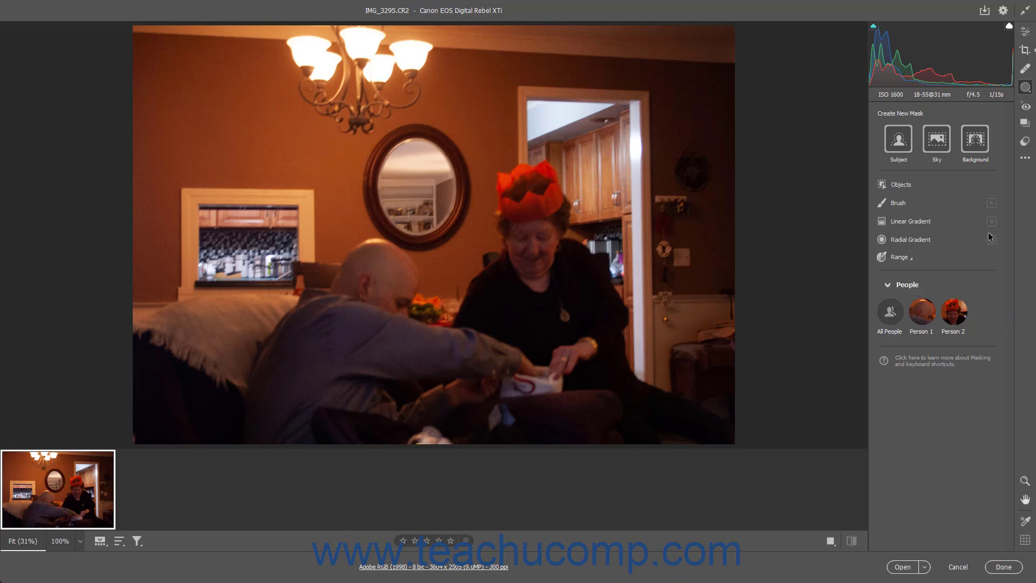
Create a Background mask covering everything behind the two people, and look over the mask types available for a new mask
click(975, 147)
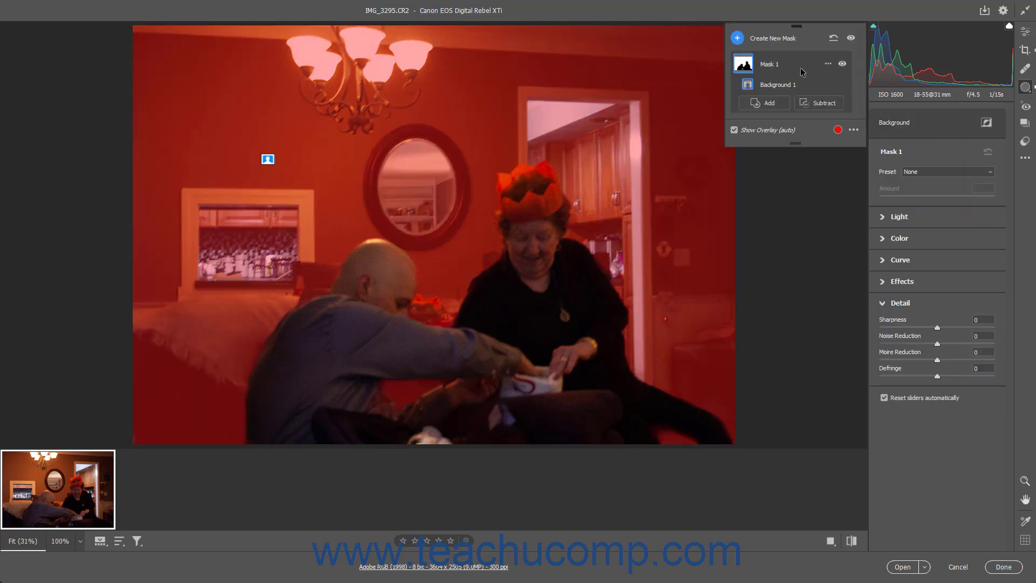
mouse_move(794, 73)
mouse_move(777, 87)
click(777, 43)
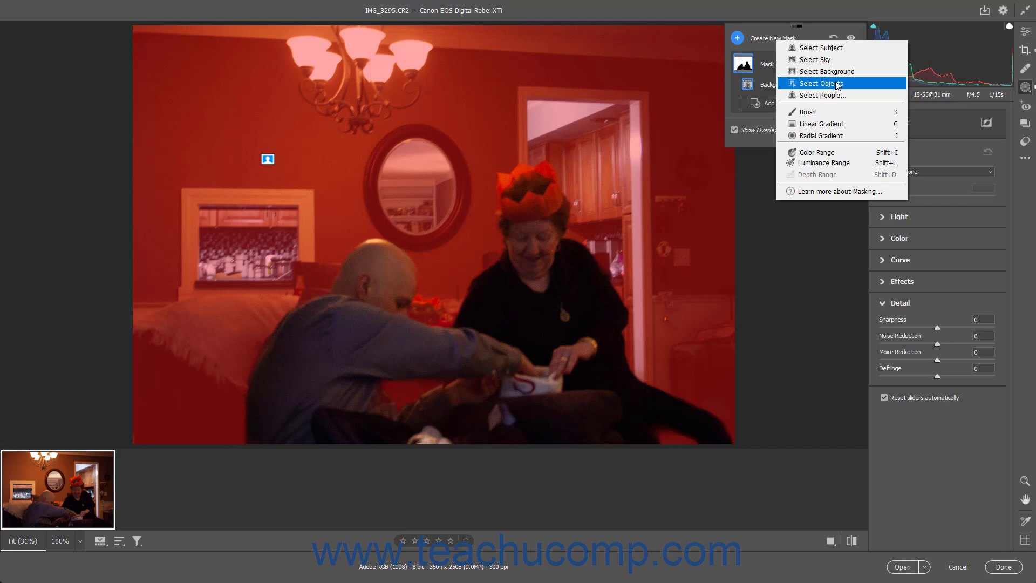
click(763, 64)
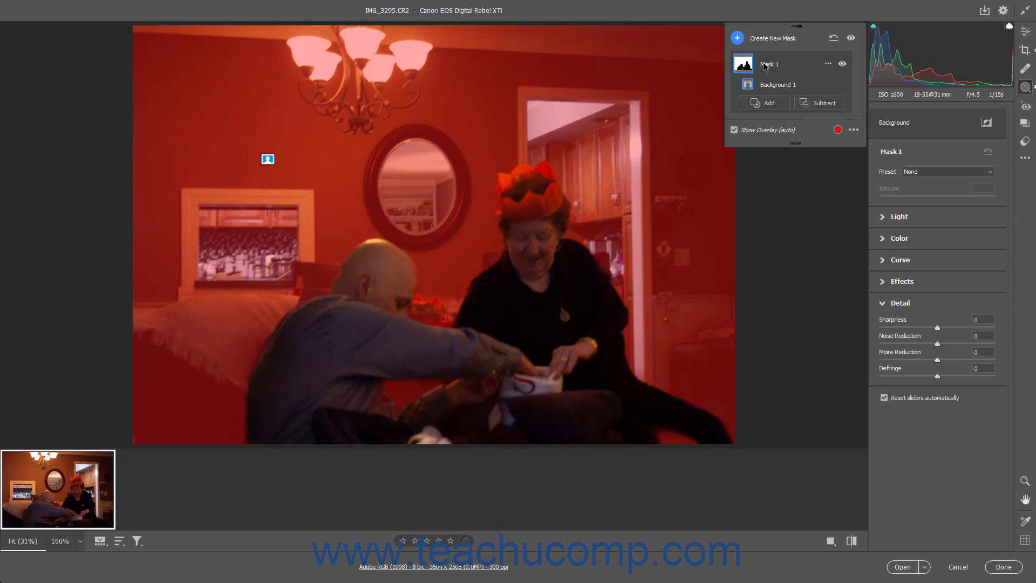
Subtract the kitchen pass-through window and the open doorway from the Background mask with rectangular object selections
click(801, 108)
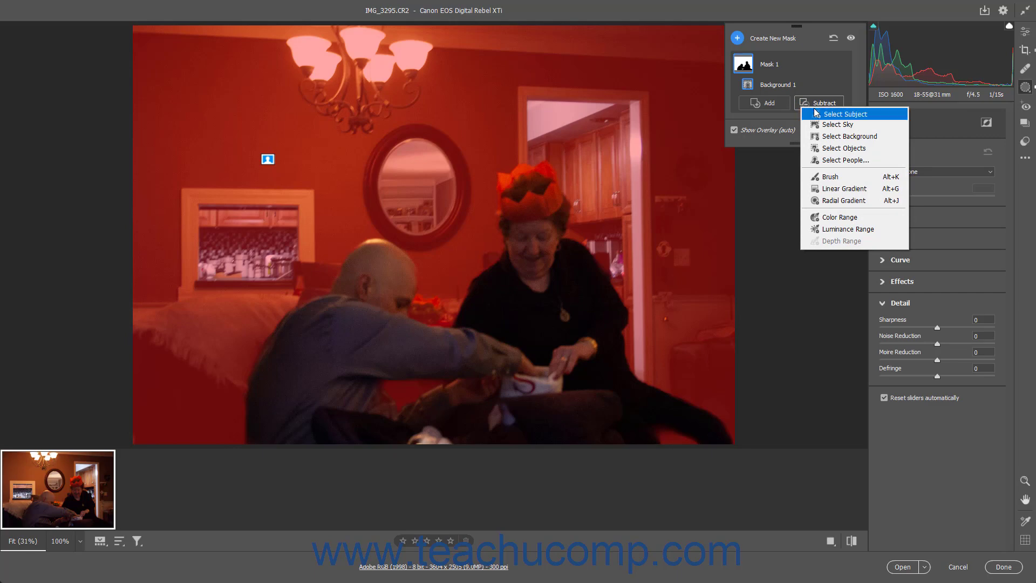
click(833, 151)
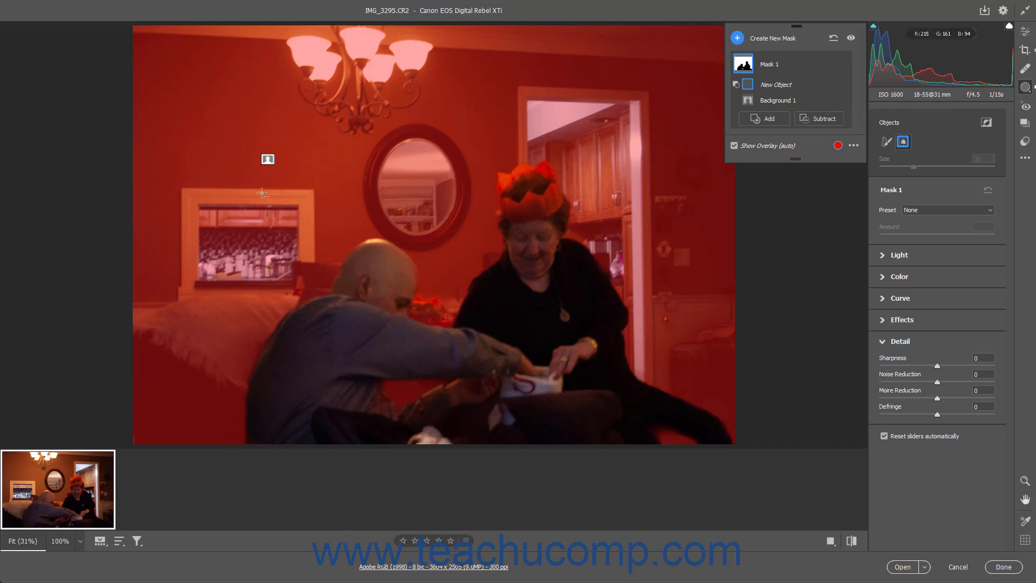
drag(195, 198, 303, 290)
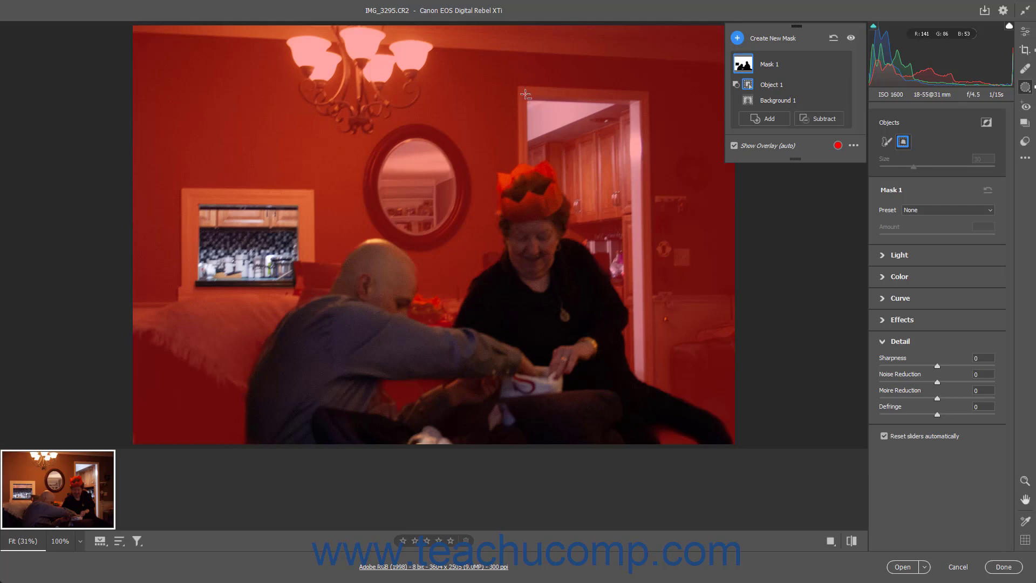
drag(526, 94, 637, 376)
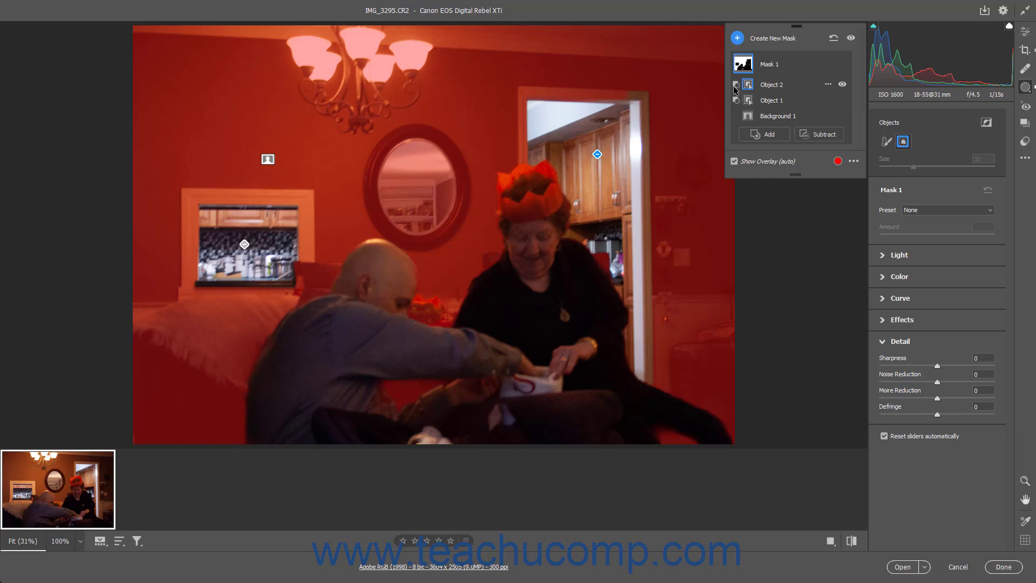
Convert the doorway's Object 2 component to Add, and convert it back to Subtract
click(829, 86)
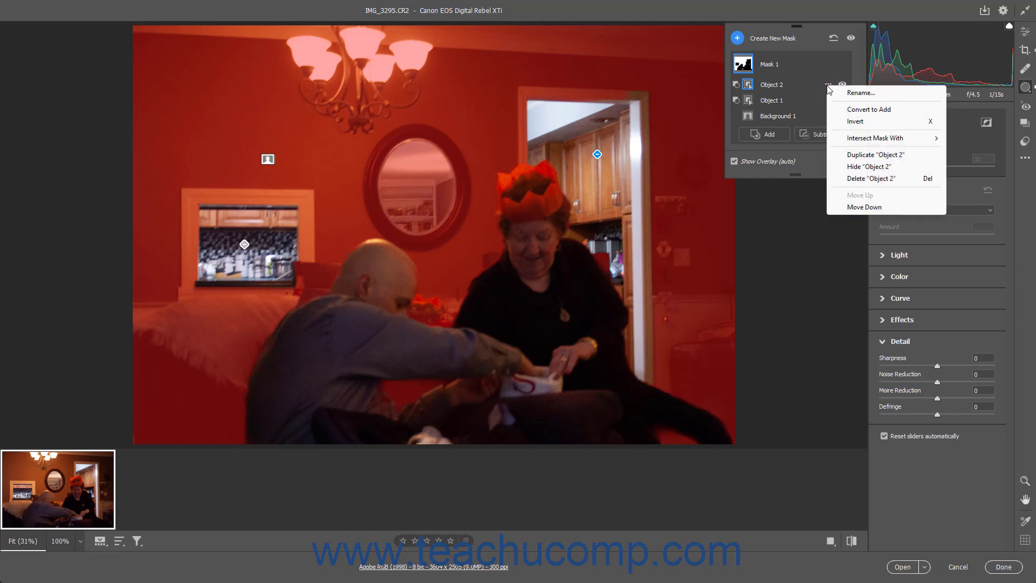
click(848, 110)
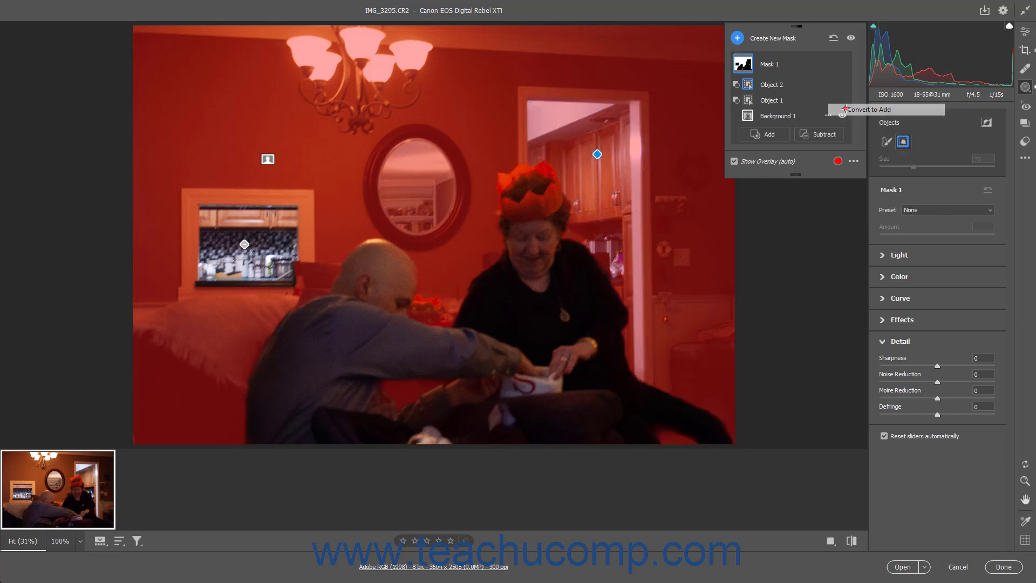
click(829, 85)
click(850, 110)
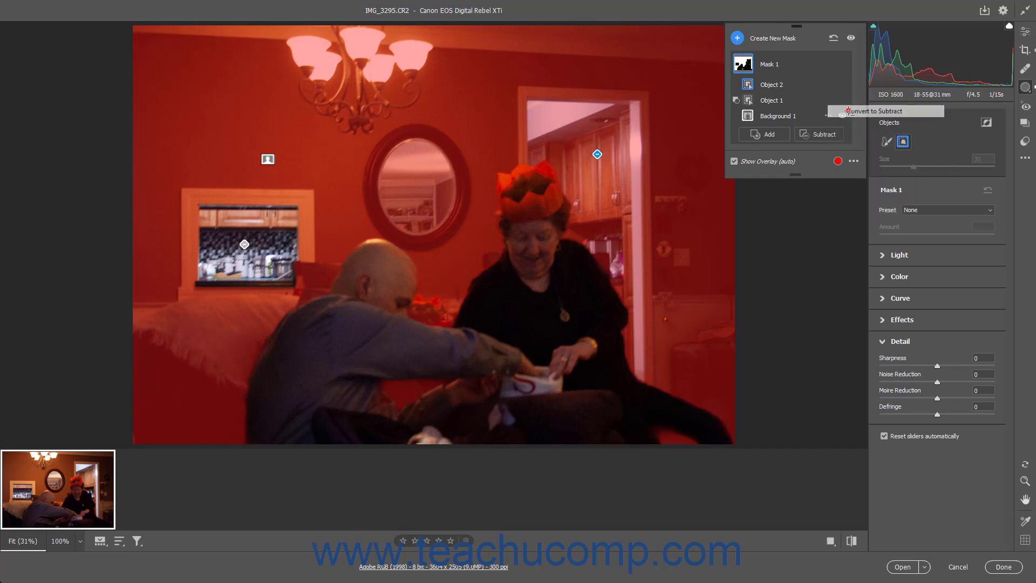
Subtract a small area beside the woman's shoulder in the doorway from the mask with the Brush
click(811, 136)
click(840, 208)
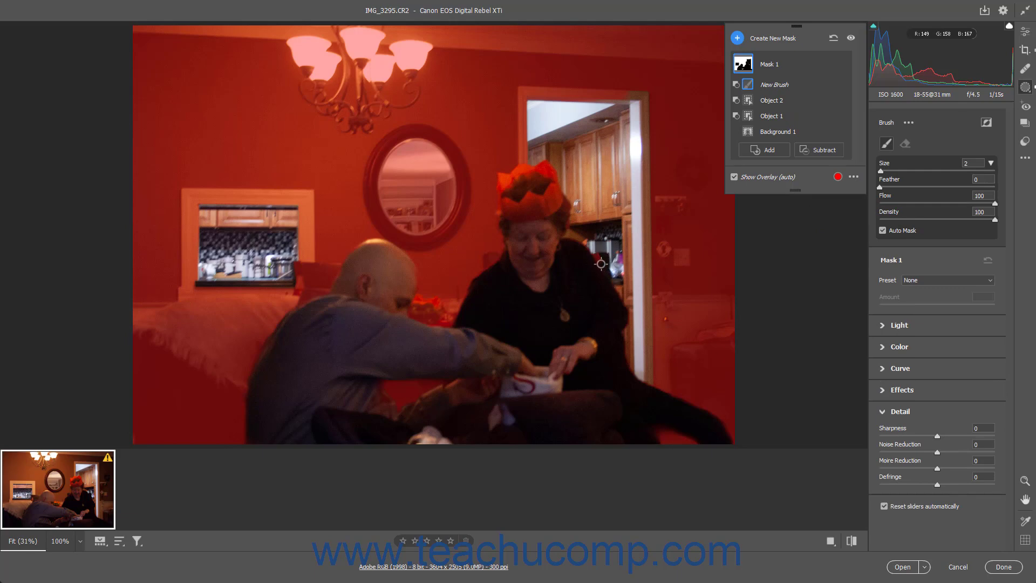
click(581, 229)
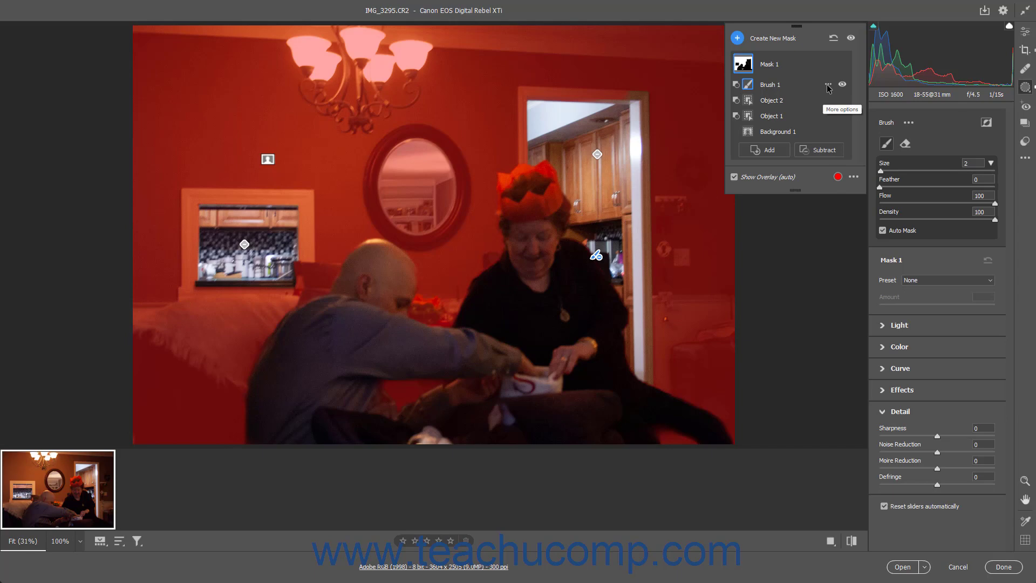
Rename the mask's brush component to "Brush Edits"
click(829, 85)
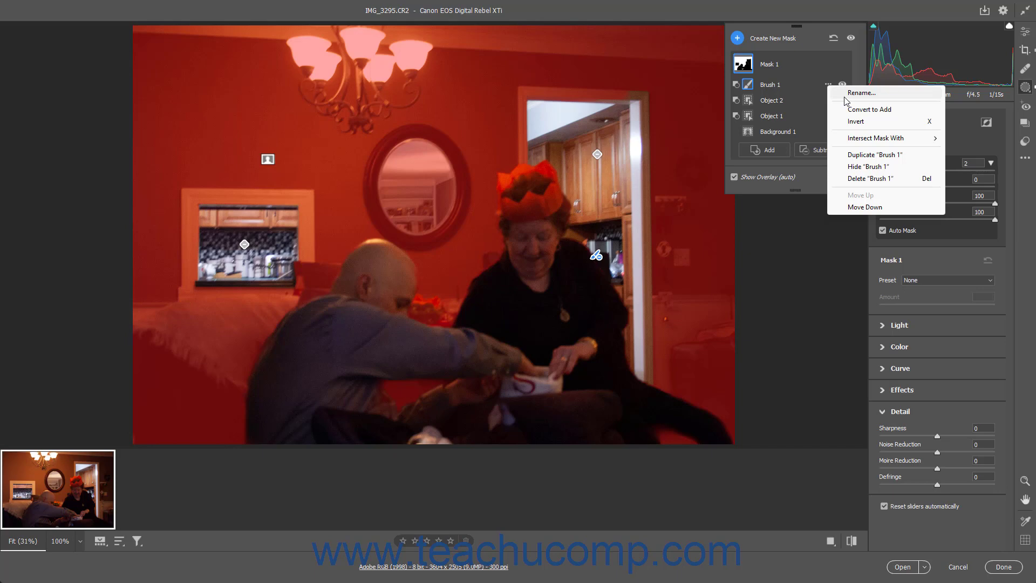
click(861, 93)
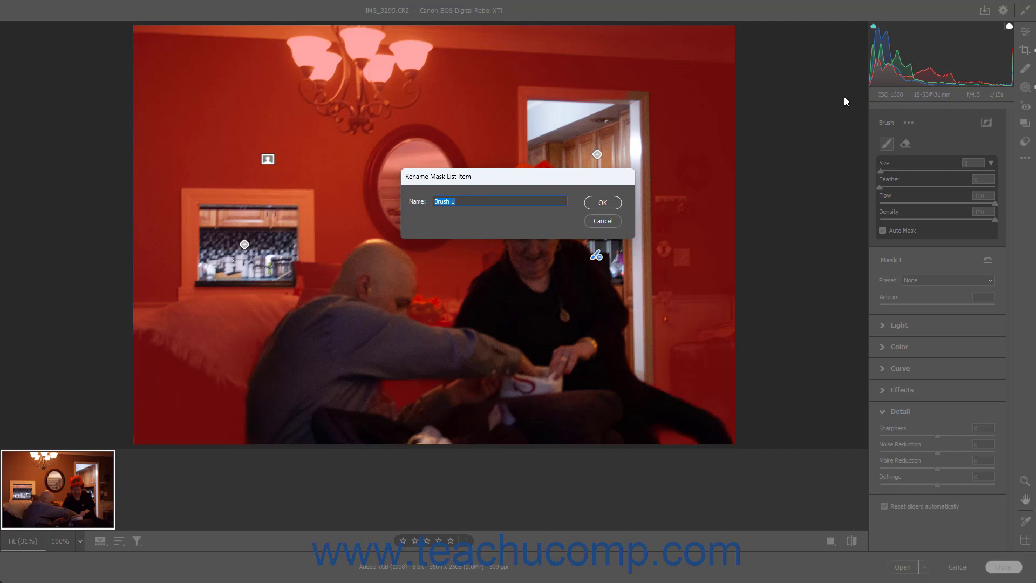
text(Brush Edits)
click(612, 203)
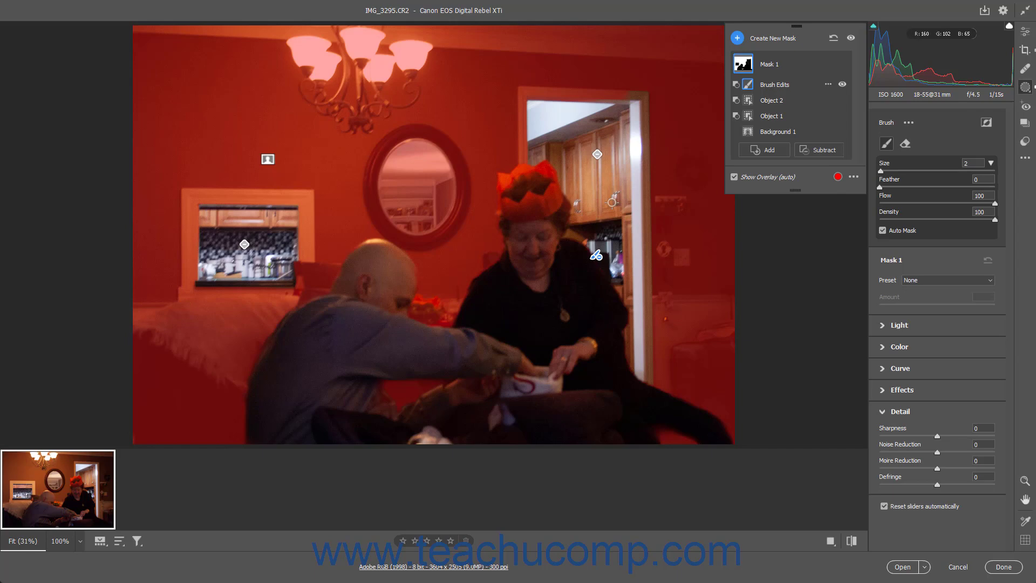
click(828, 86)
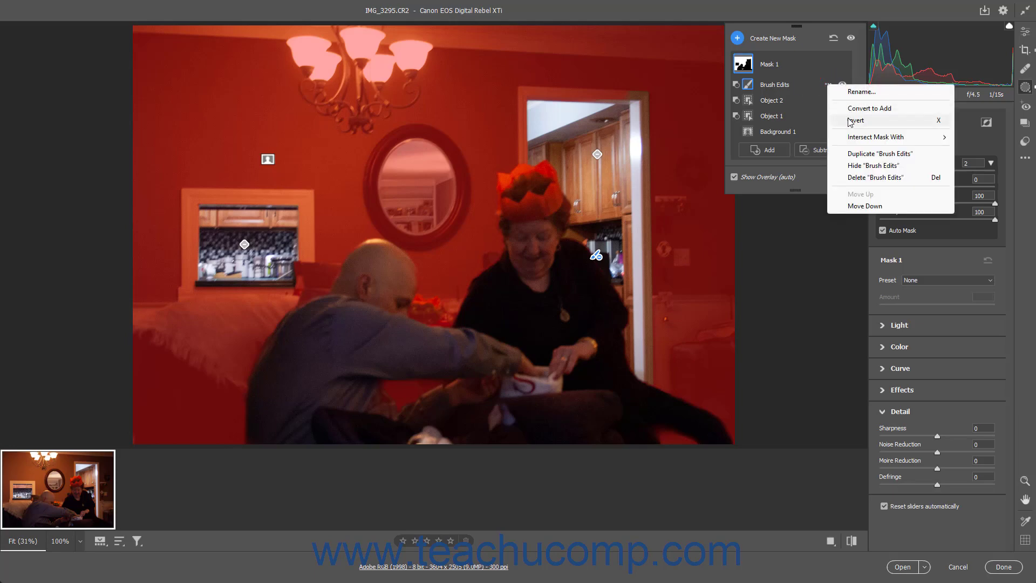
mouse_move(852, 139)
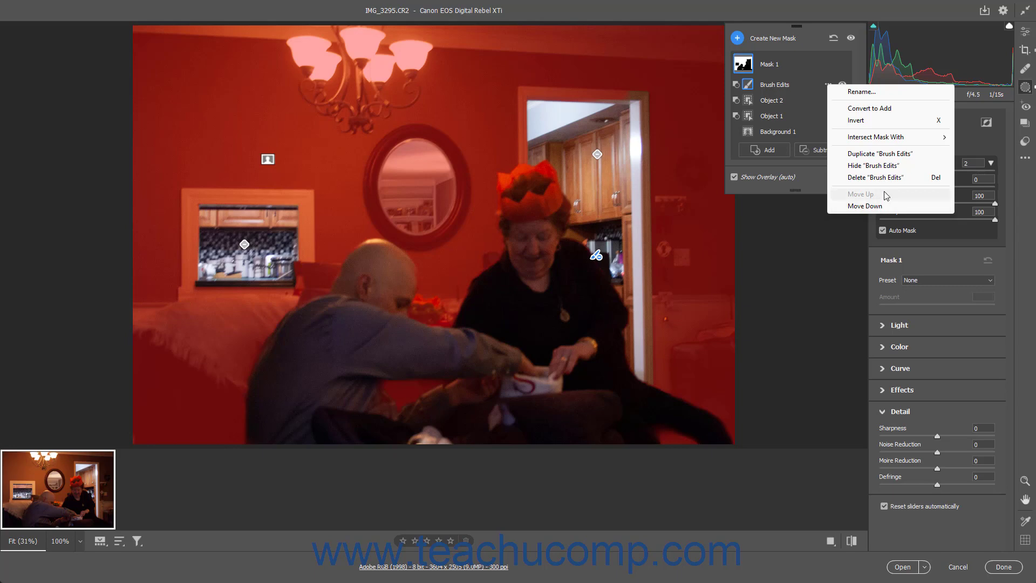
click(807, 86)
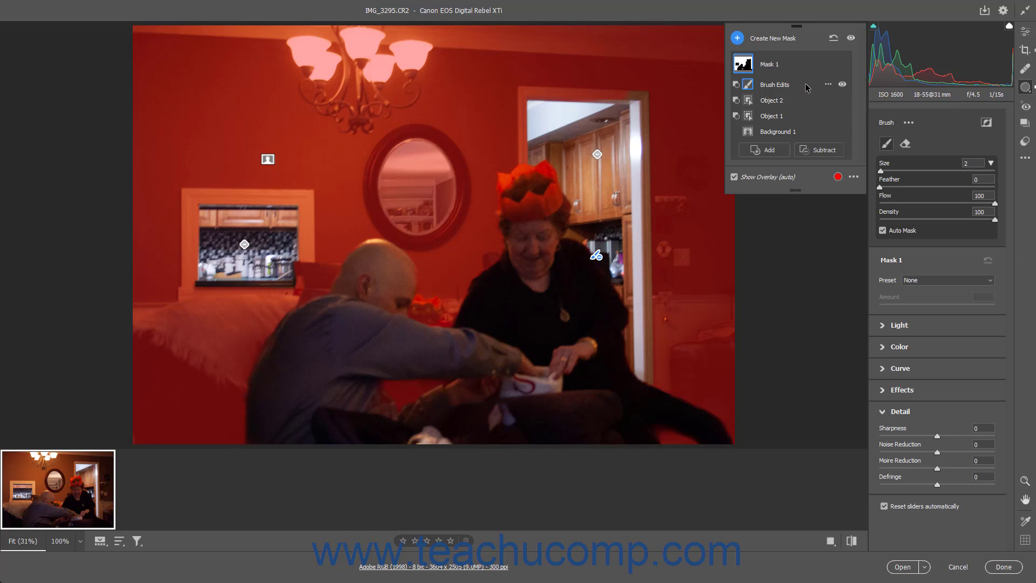
Turn the mask overlay off and on, and try Color Overlay on B&W before returning to Color Overlay
click(734, 177)
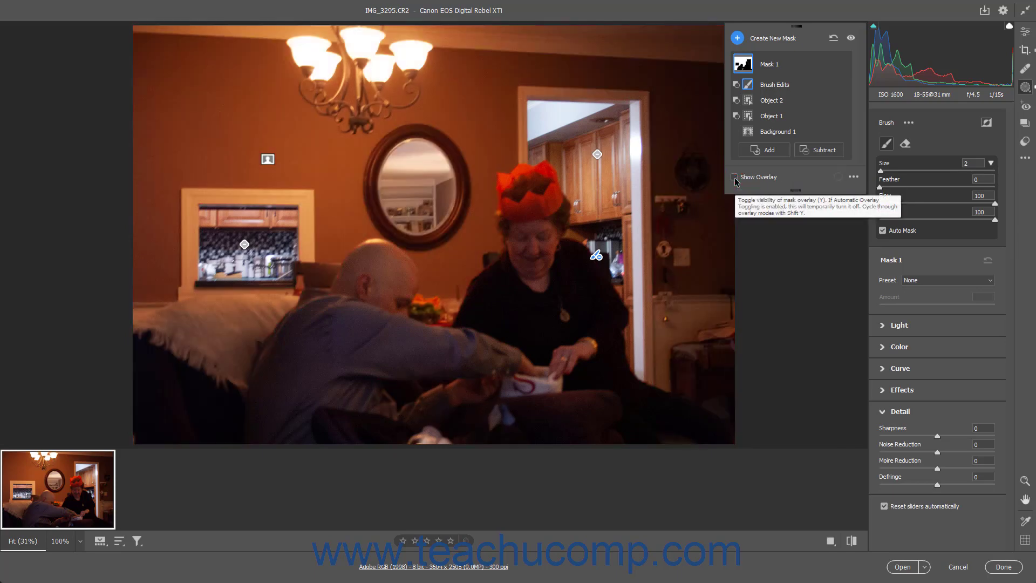
click(735, 178)
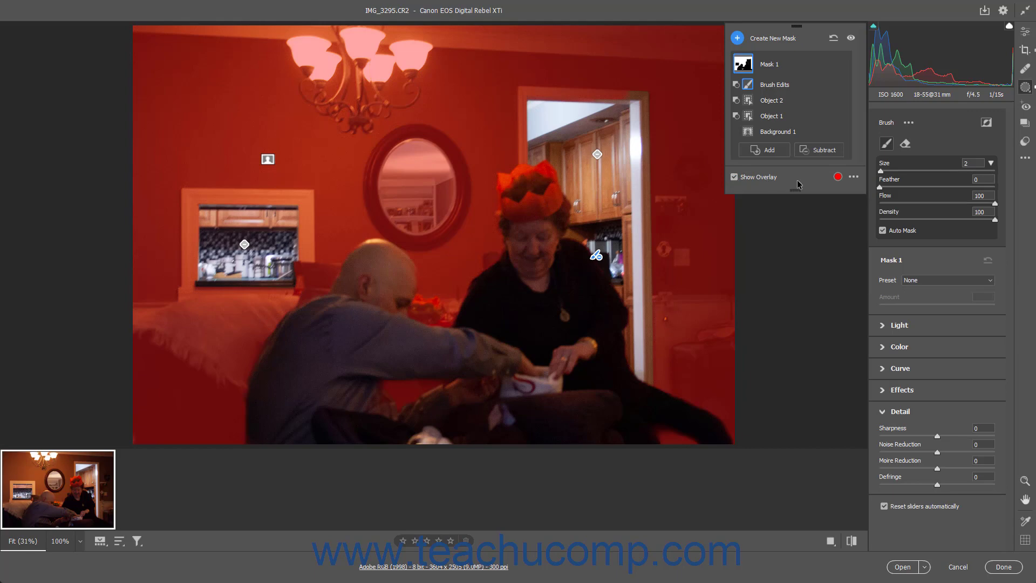
click(855, 178)
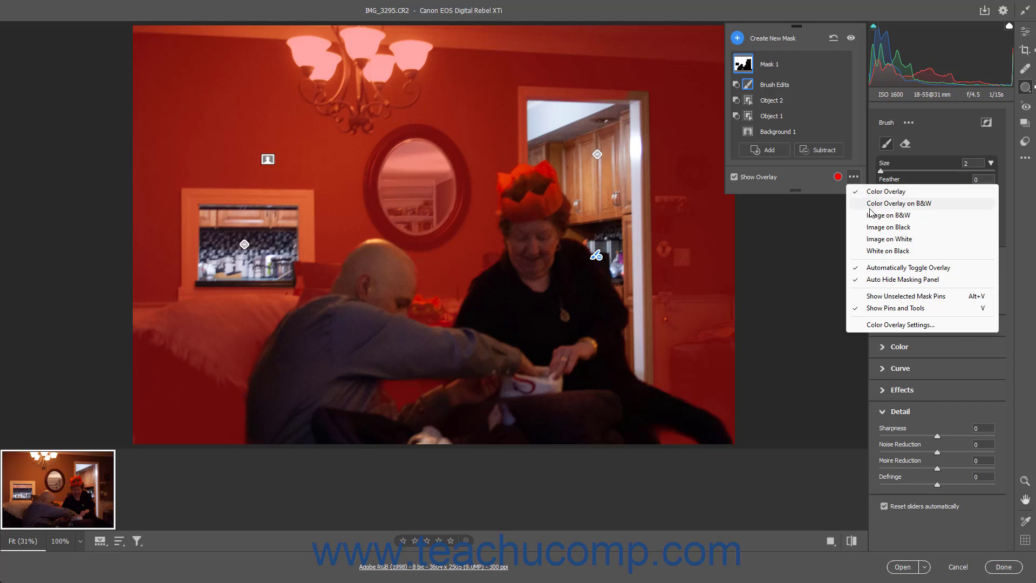
click(886, 204)
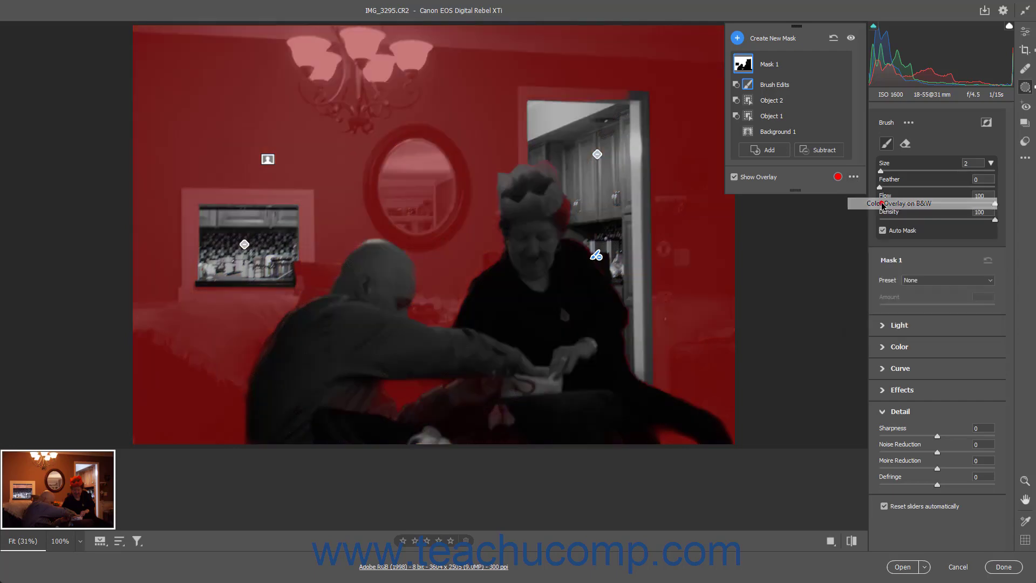
click(854, 177)
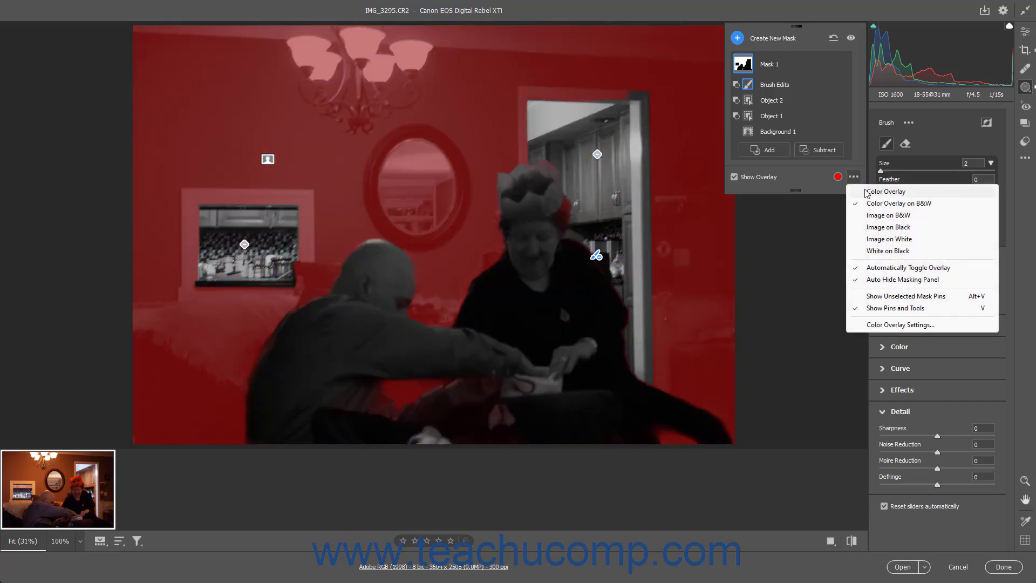
click(885, 191)
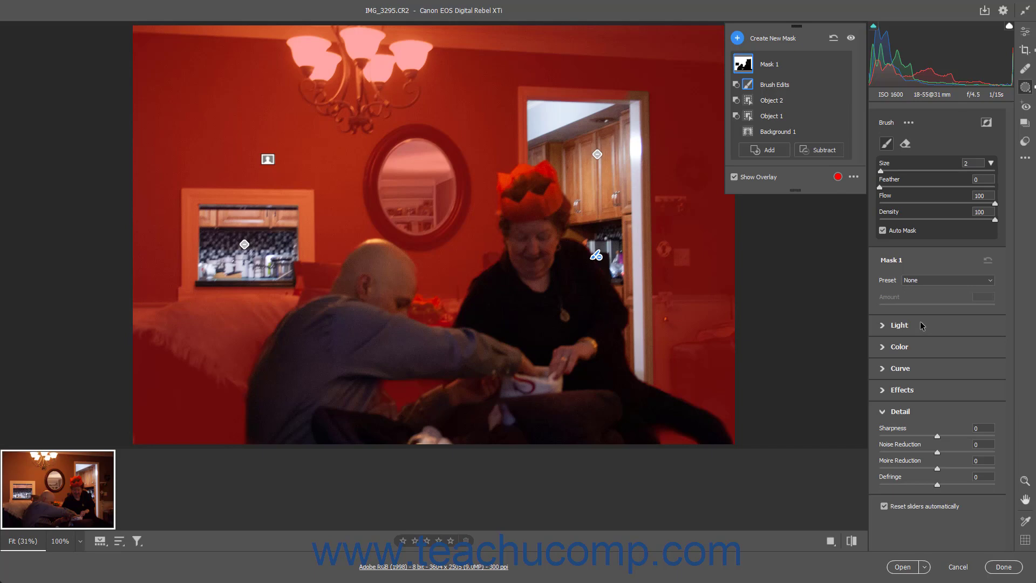
Apply the High Clarity preset to Mask 1 at an amount of 160, and reset the mask's adjustments
click(989, 281)
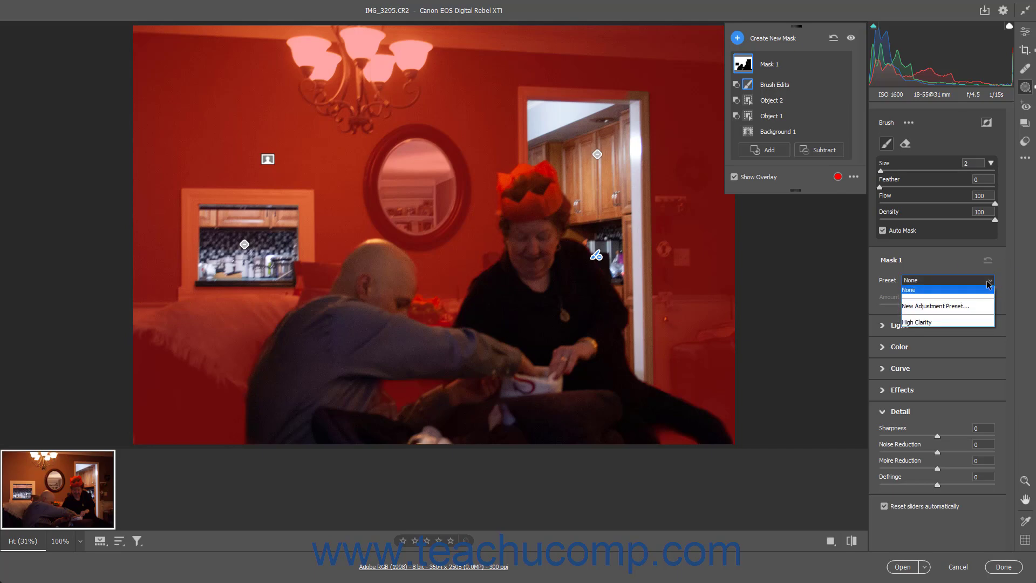
click(957, 319)
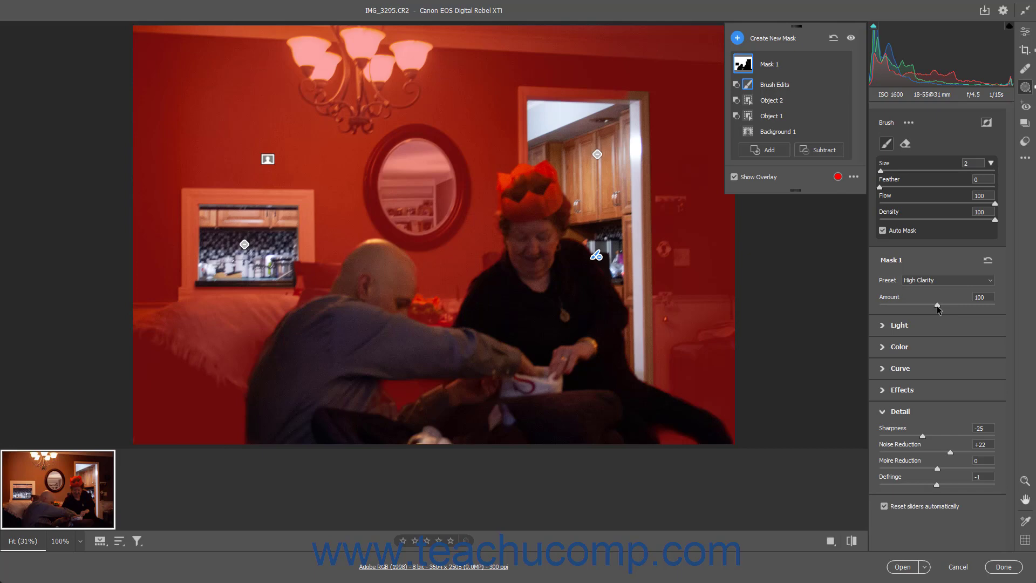
drag(937, 306, 971, 303)
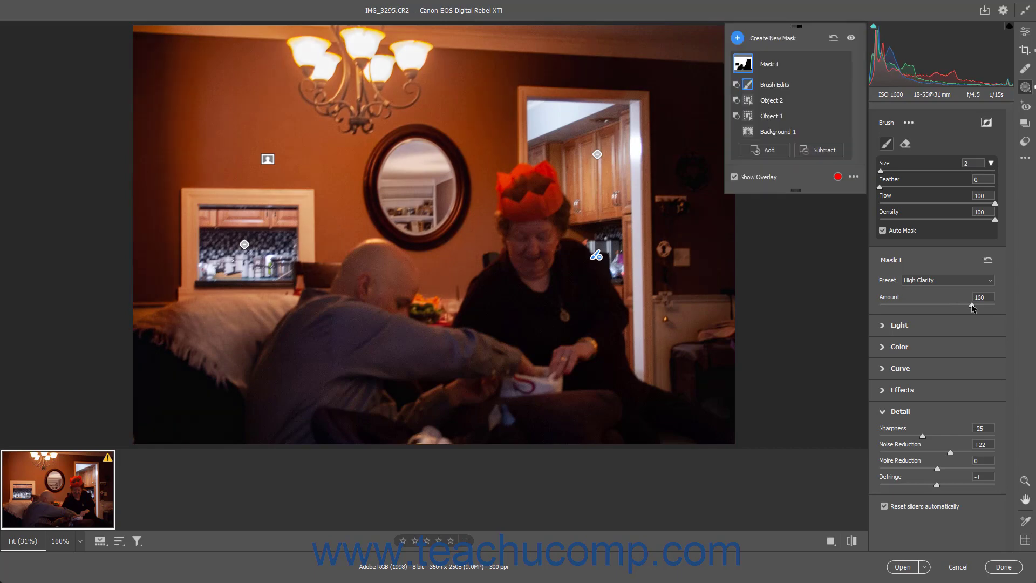
click(989, 262)
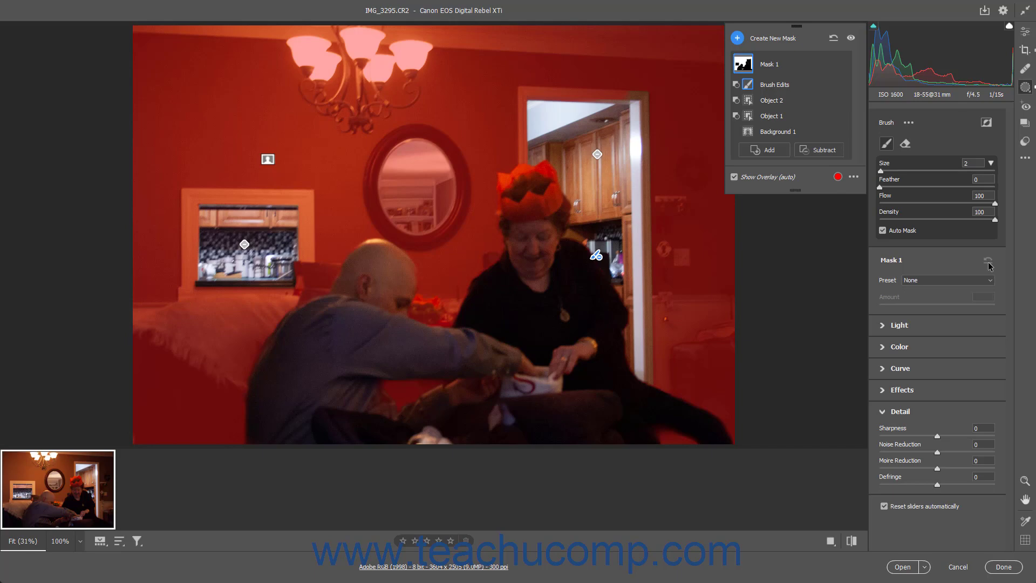
Look through Mask 1's Light, Color, Curve and Effects adjustment groups, leaving all groups including Detail collapsed
click(916, 326)
click(916, 326)
click(907, 352)
click(907, 352)
click(902, 368)
click(902, 368)
click(902, 390)
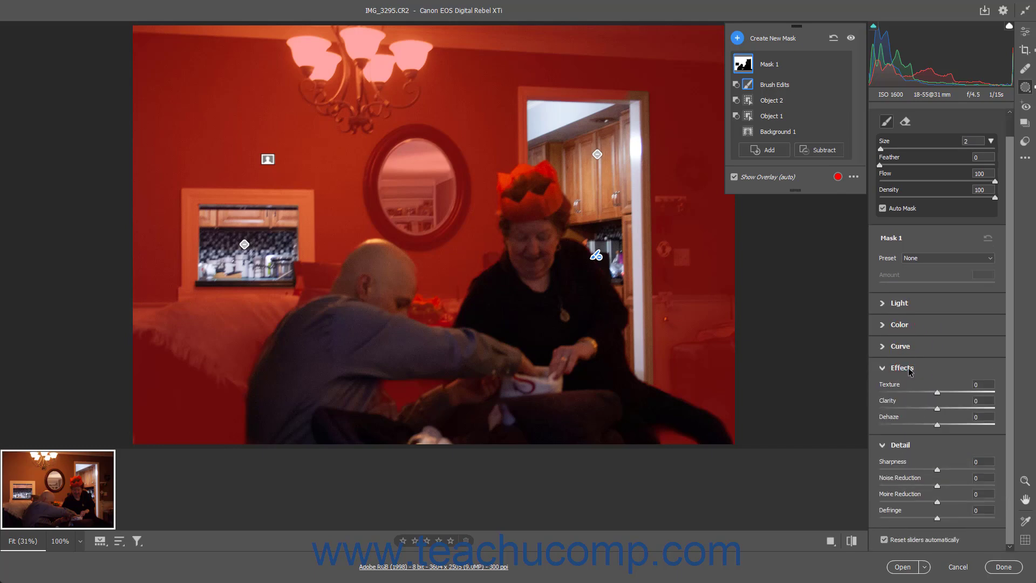
click(910, 372)
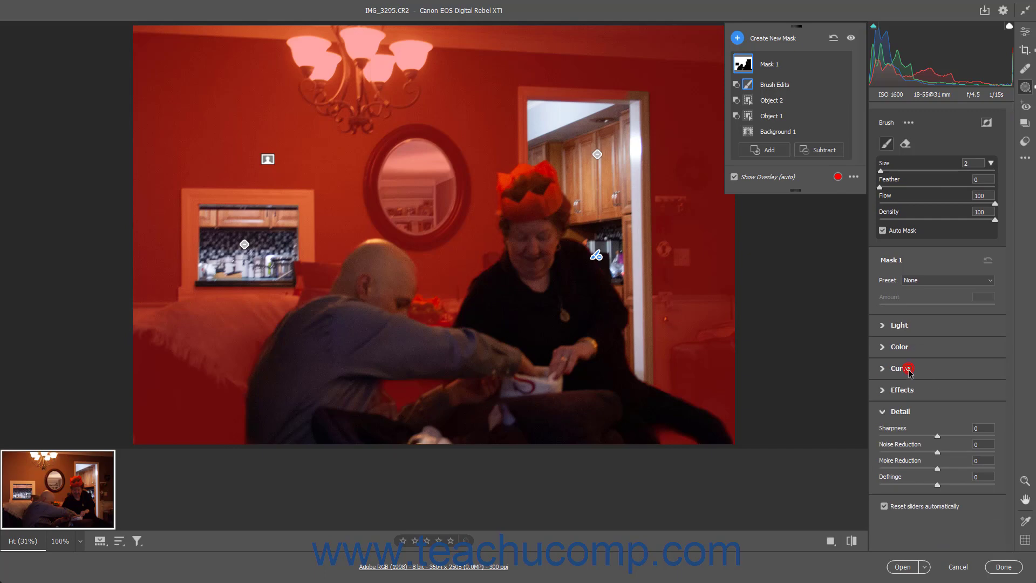
click(909, 413)
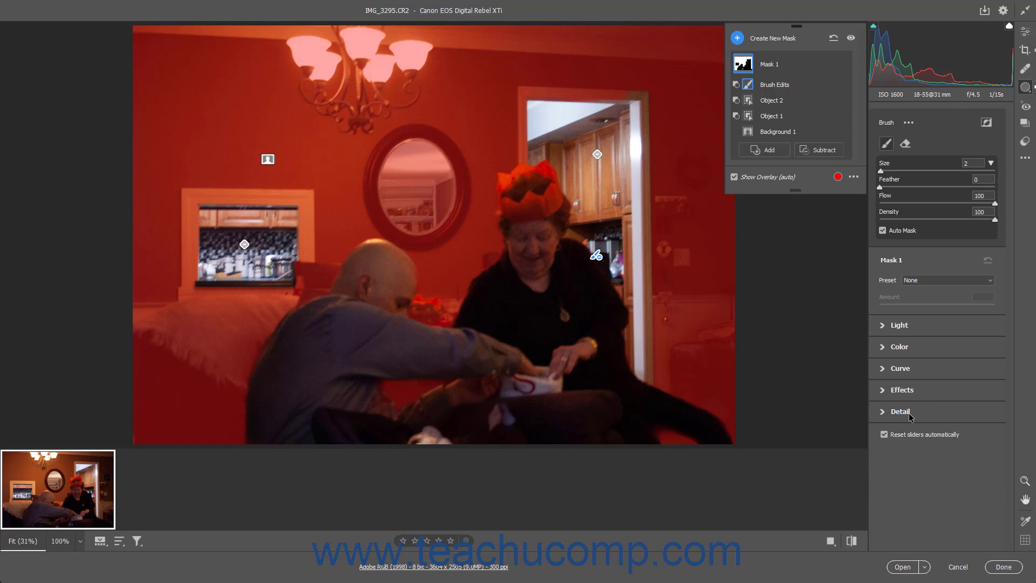
Set Mask 1's color Temperature to -35 and Tint to -7
click(902, 347)
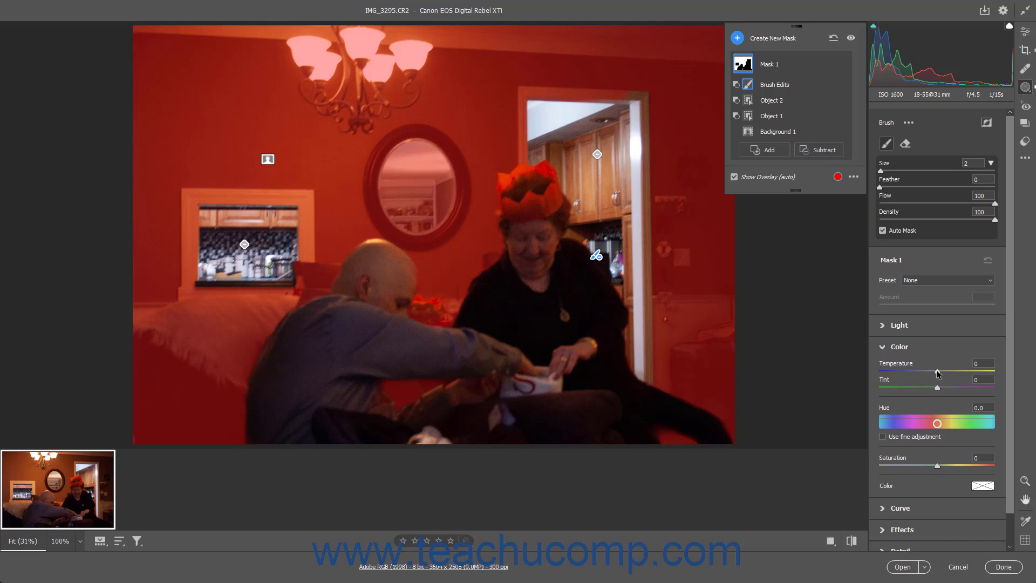
drag(937, 373, 920, 371)
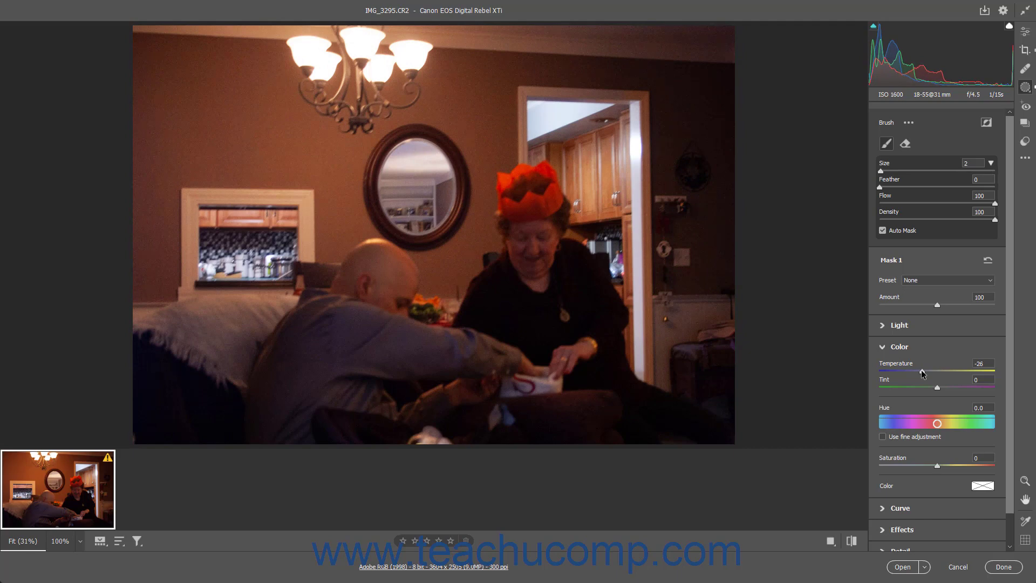
drag(922, 370, 934, 389)
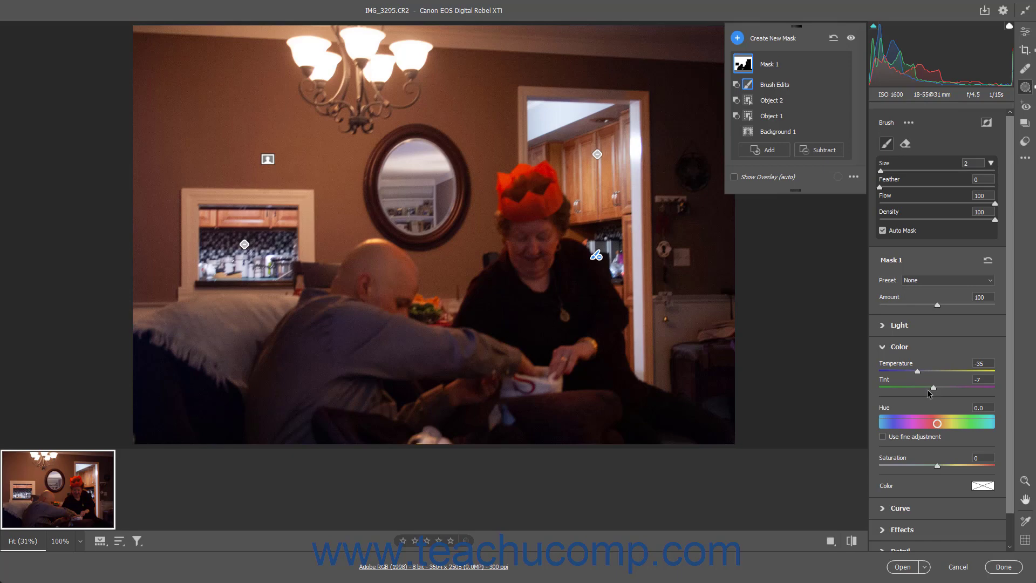
Try a blue color tint with hue 240 and saturation 91 on Mask 1, cancel it, and collapse the Color adjustments
click(900, 346)
click(900, 346)
click(982, 487)
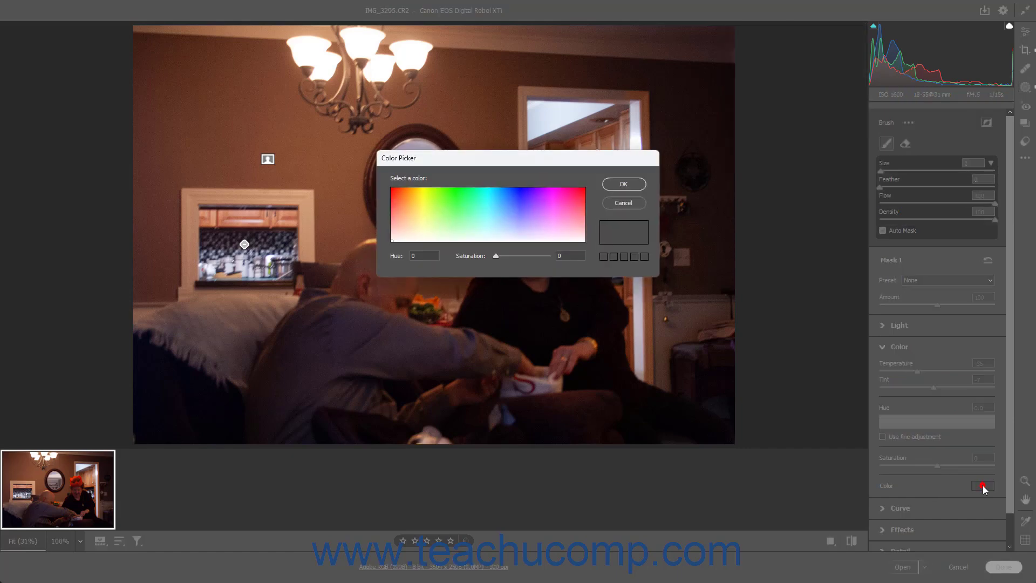
click(521, 193)
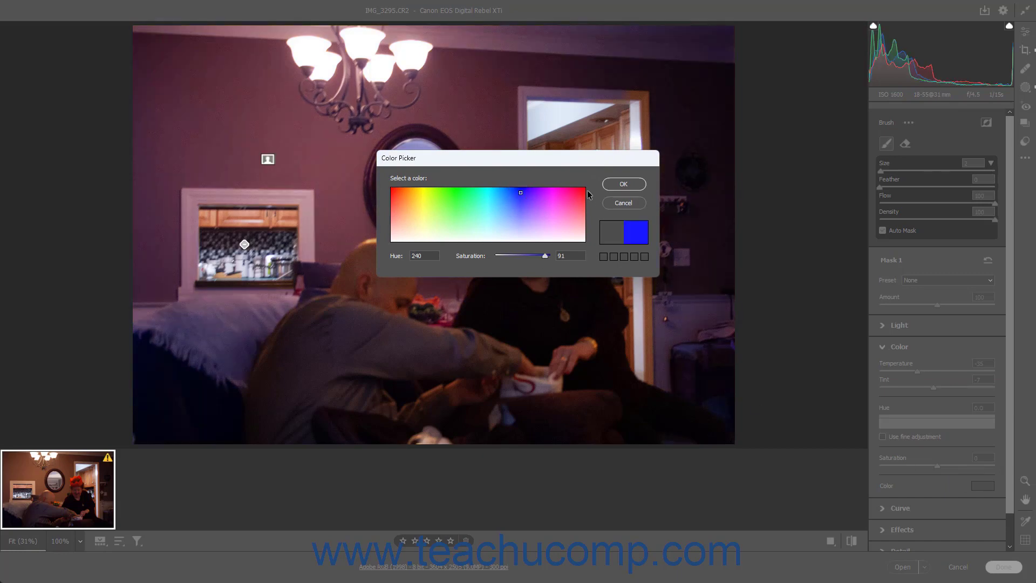
click(625, 204)
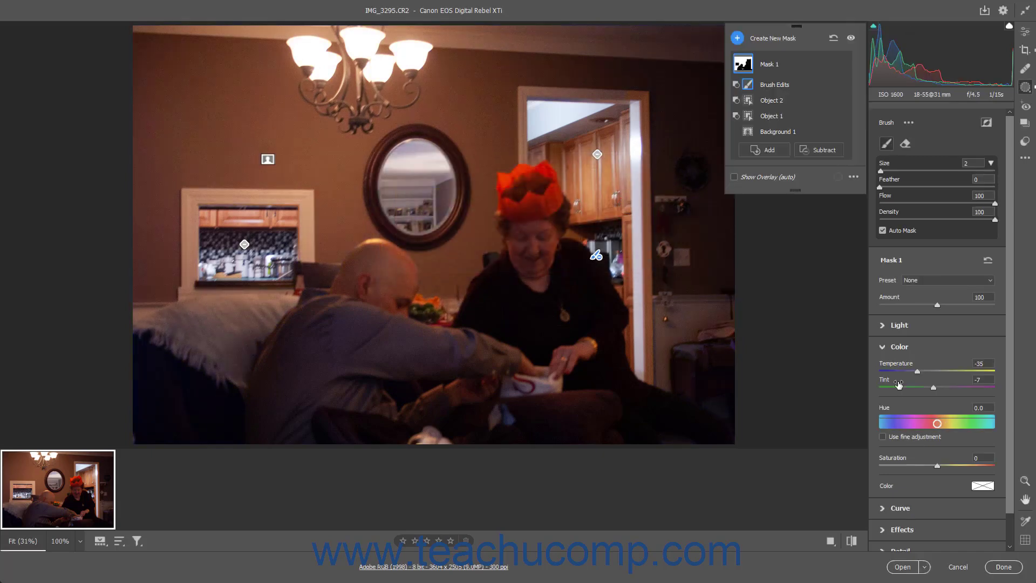
click(884, 349)
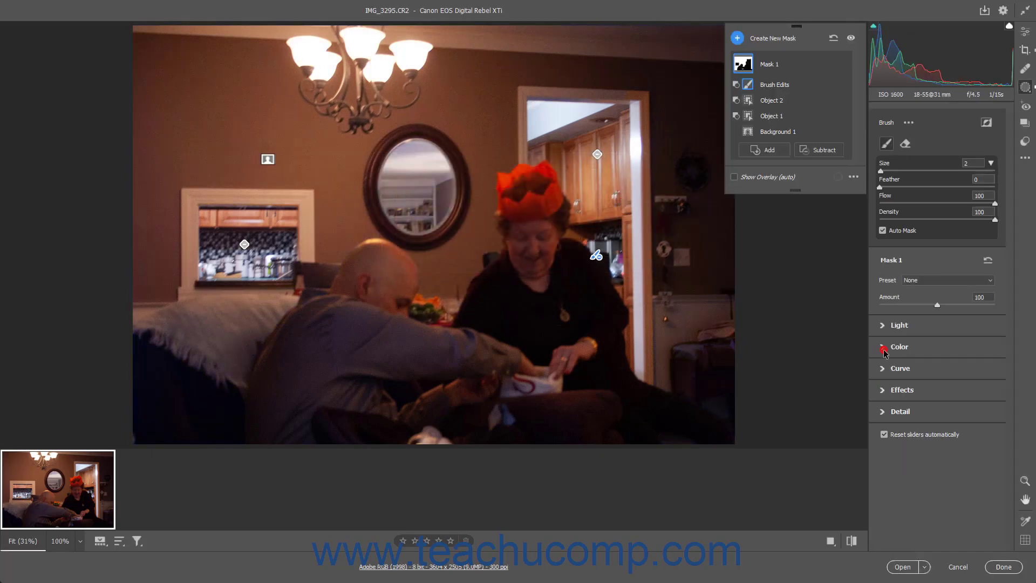
Try a Moire Reduction of +25 on Mask 1, and reset only that adjustment
click(883, 412)
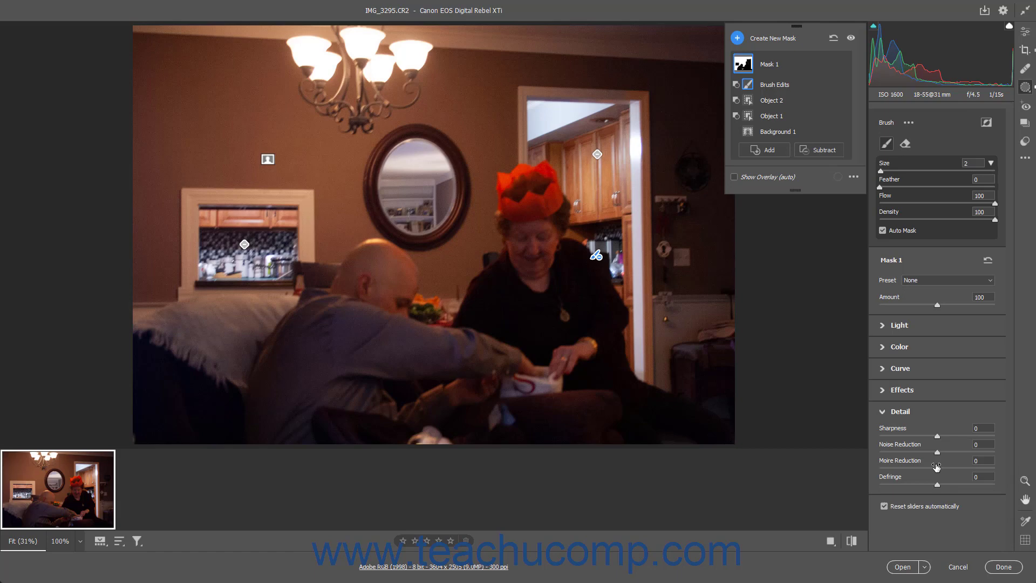
drag(937, 467, 951, 469)
key(alt)
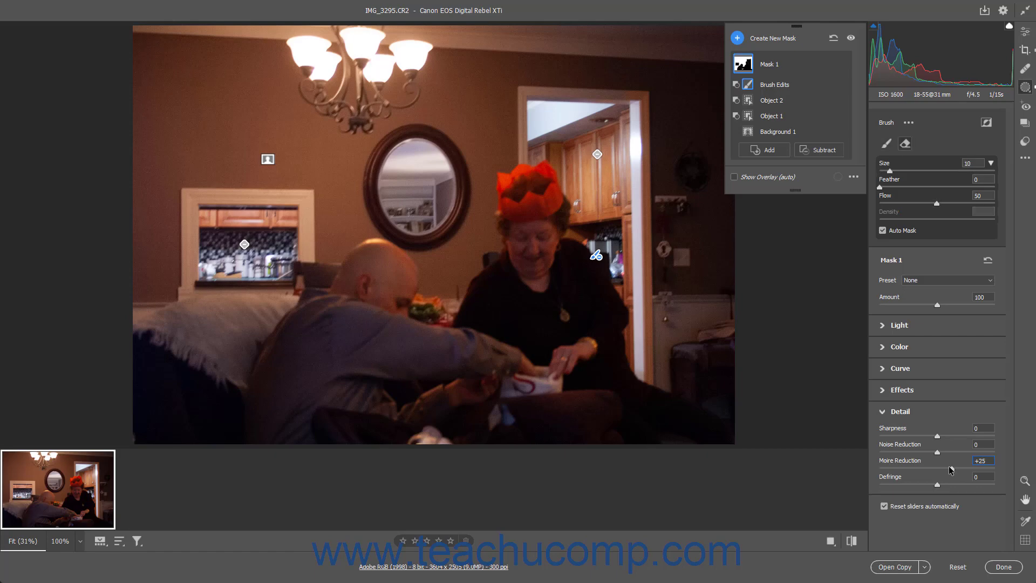
alt+click(893, 463)
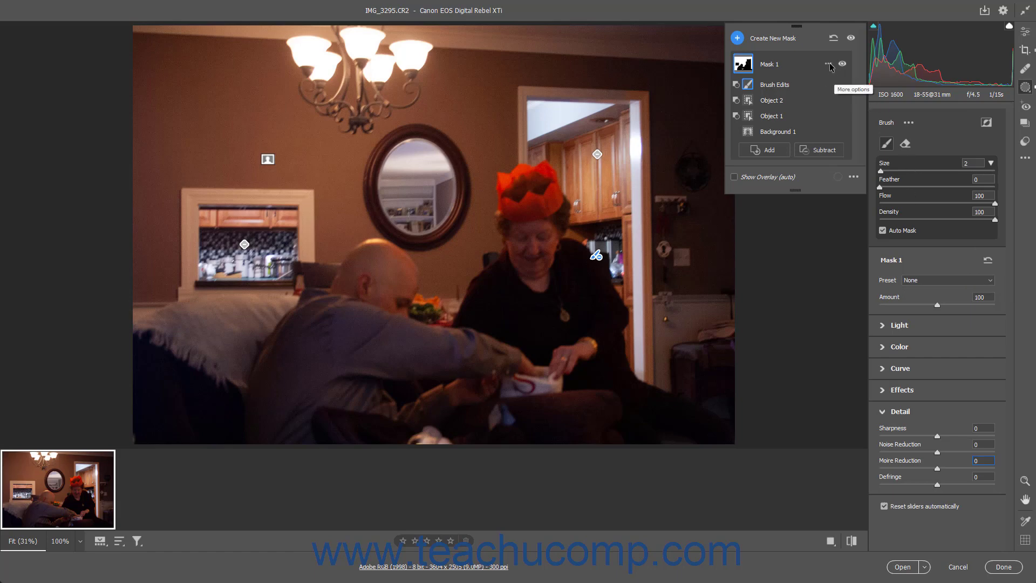
Review the commands available for Mask 1 without choosing any, and locate the reset for all masks
click(829, 64)
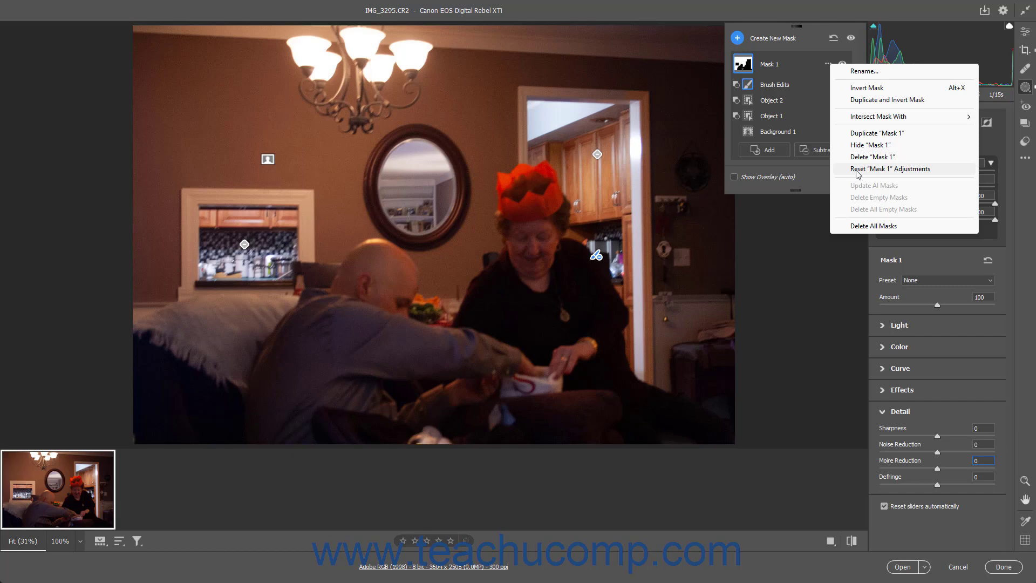
click(812, 64)
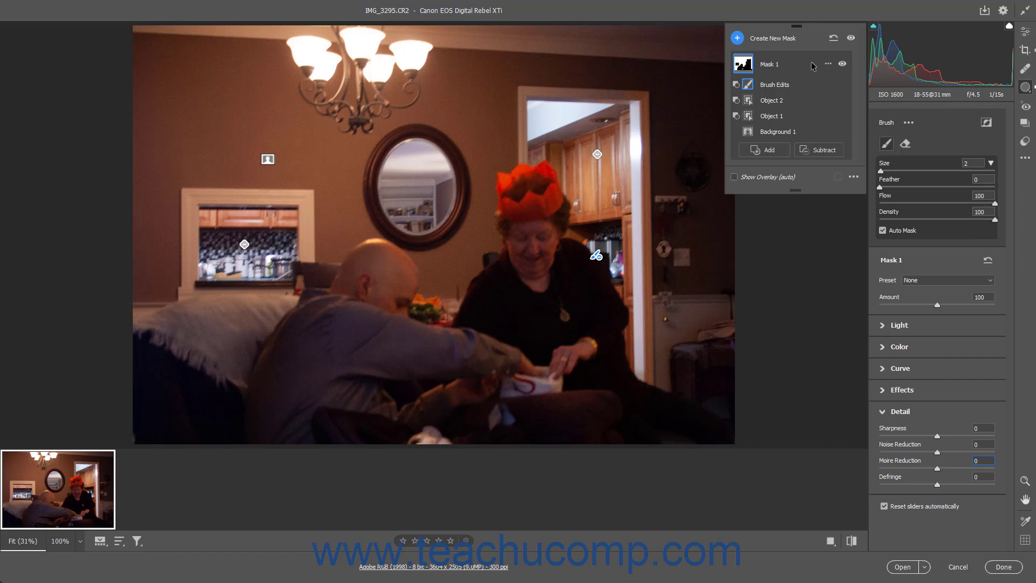
click(834, 39)
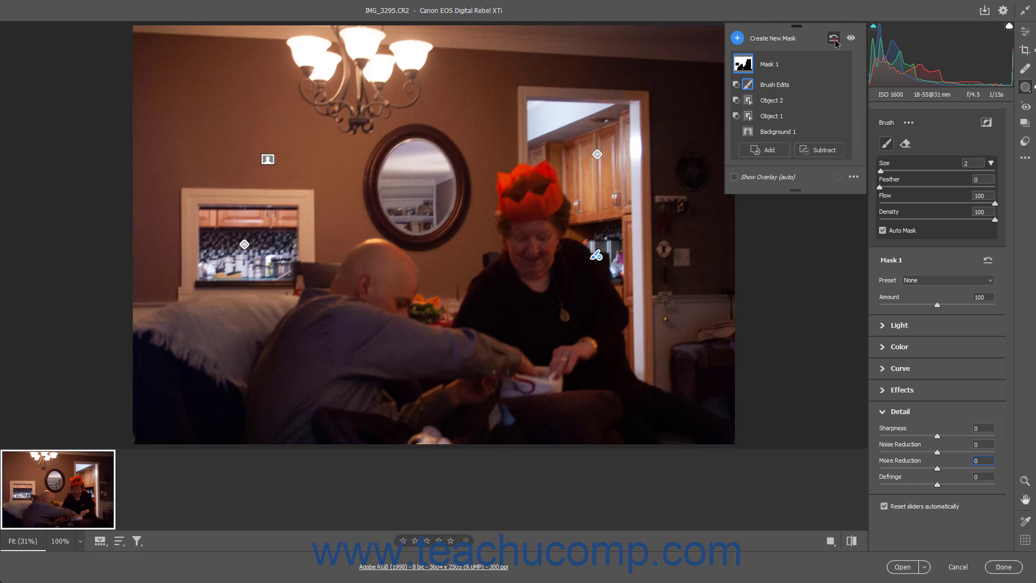